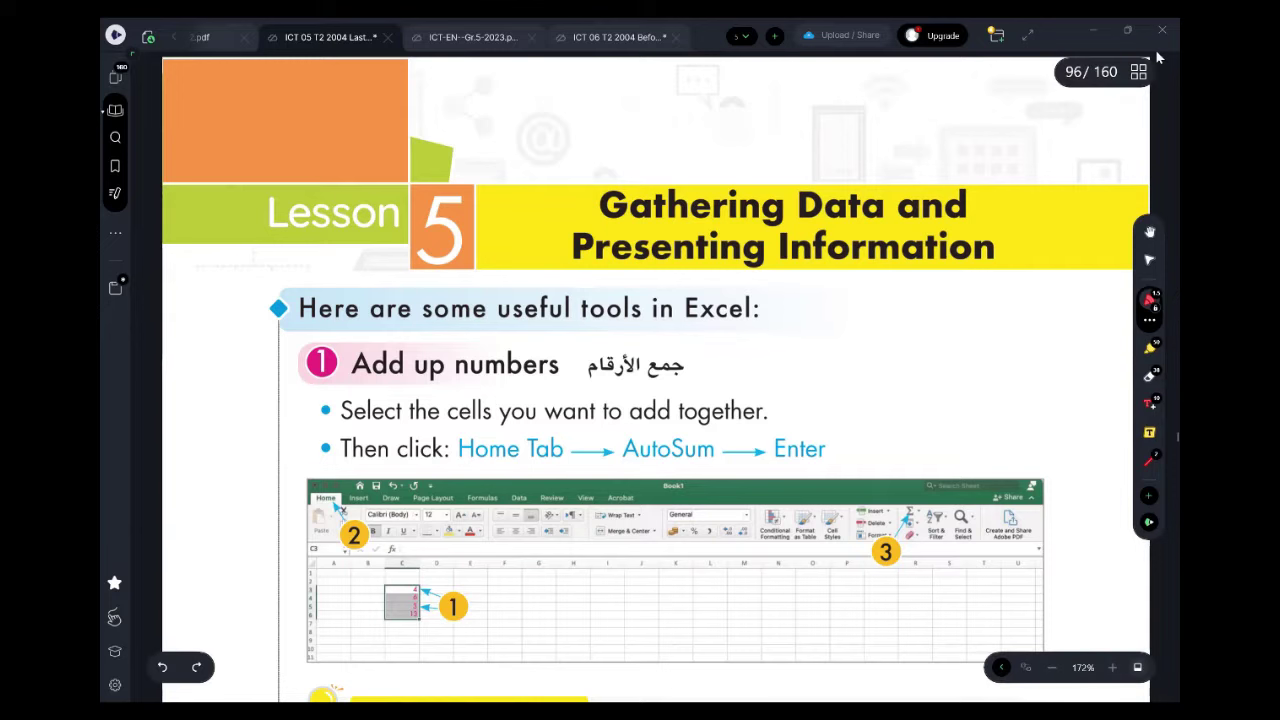
# Draw a red arrow at the tools heading, tick Add up numbers, and underline 'useful tools' and 'add together'
pyautogui.moveTo(210, 314); pyautogui.dragTo(247, 314)
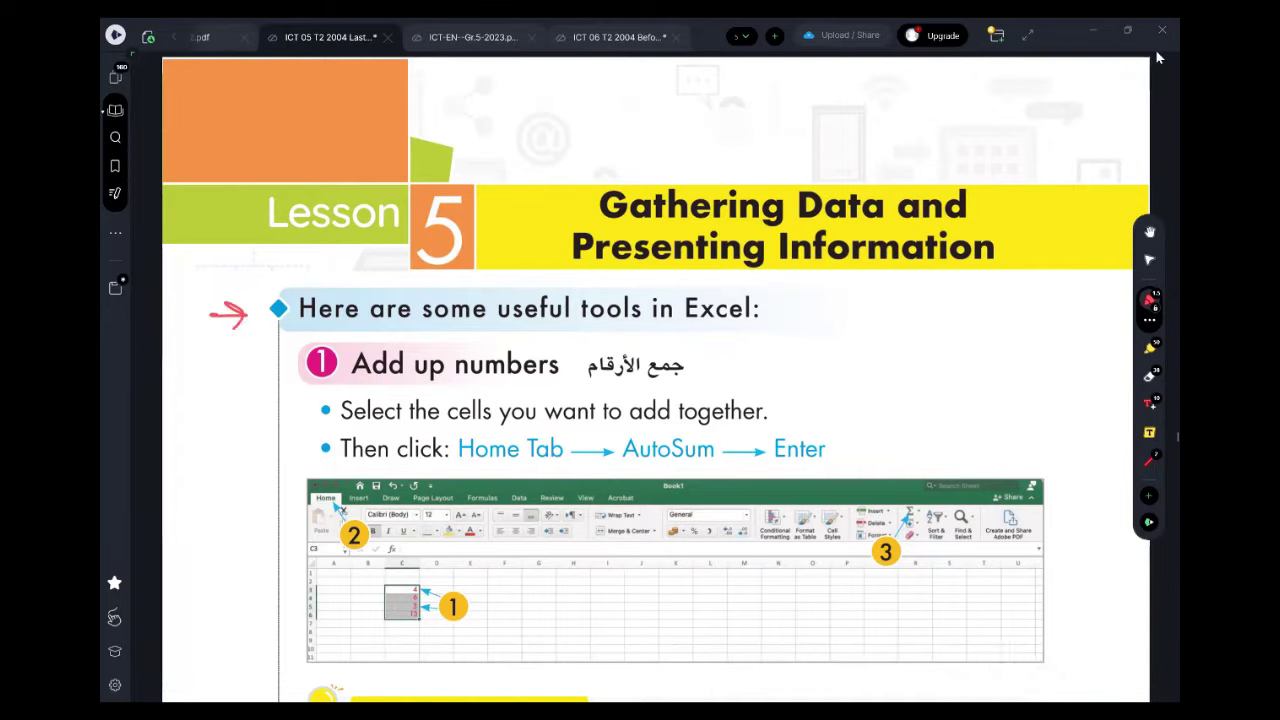
pyautogui.moveTo(535, 328); pyautogui.dragTo(624, 330)
pyautogui.moveTo(254, 377); pyautogui.dragTo(290, 367)
pyautogui.moveTo(752, 428); pyautogui.dragTo(632, 424)
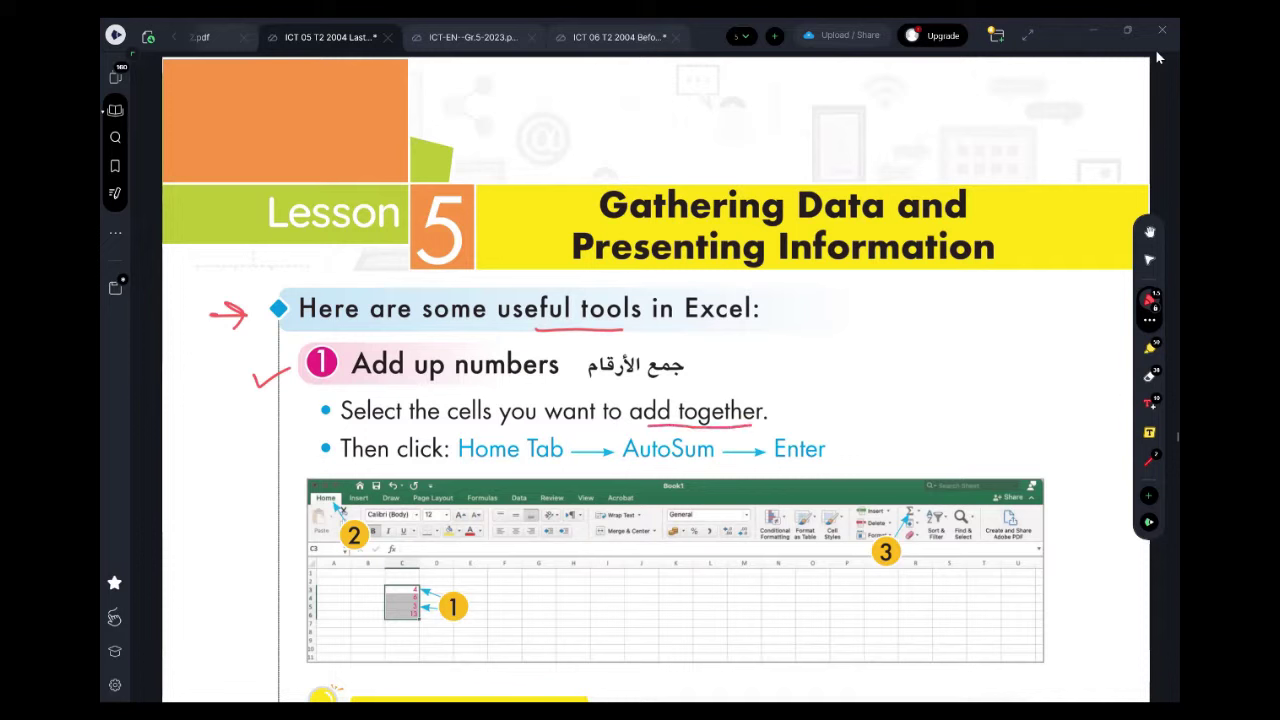
# Circle the selected cells, Home and the AutoSum symbol in the example picture
pyautogui.moveTo(422, 576)
pyautogui.mouseDown()
pyautogui.moveTo(370, 590)
pyautogui.moveTo(378, 640)
pyautogui.moveTo(420, 648)
pyautogui.moveTo(434, 584)
pyautogui.moveTo(406, 574)
pyautogui.mouseUp()
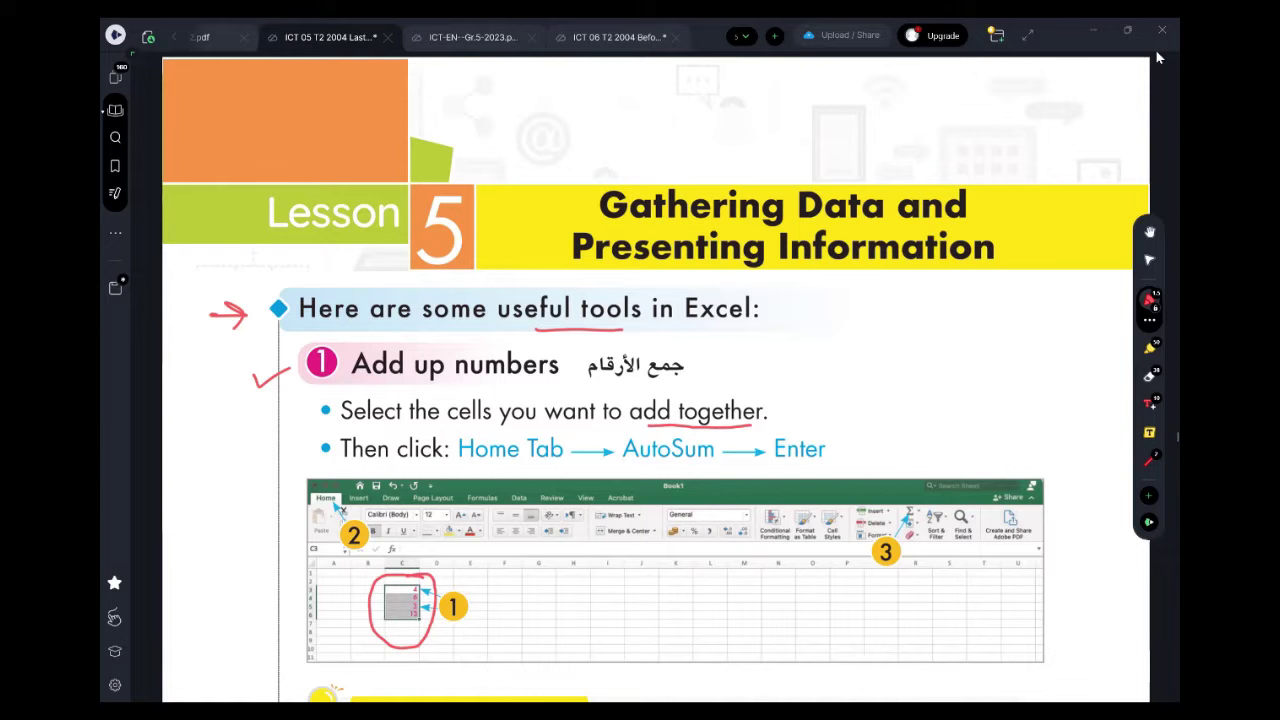
pyautogui.moveTo(346, 486)
pyautogui.mouseDown()
pyautogui.moveTo(306, 494)
pyautogui.moveTo(350, 510)
pyautogui.mouseUp()
pyautogui.moveTo(917, 498)
pyautogui.mouseDown()
pyautogui.moveTo(898, 508)
pyautogui.moveTo(906, 527)
pyautogui.moveTo(925, 518)
pyautogui.moveTo(922, 500)
pyautogui.mouseUp()
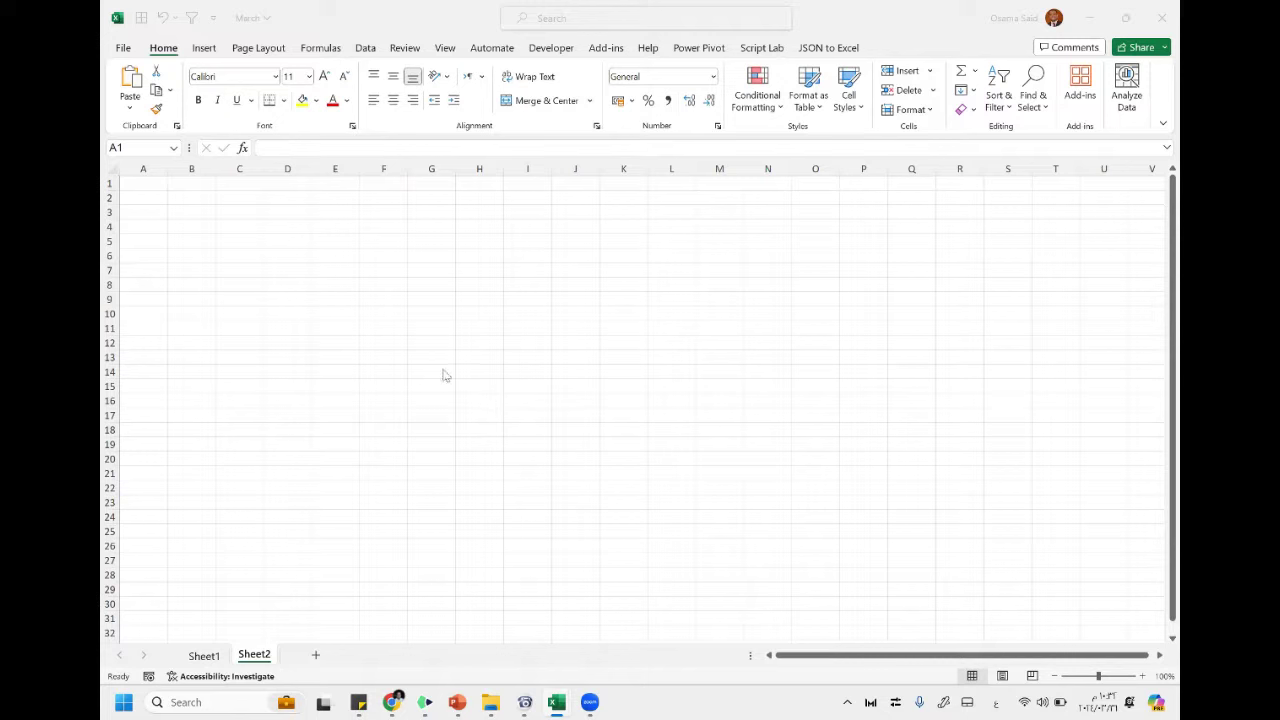
# Enter 4, 6, 12 and 14 into cells F7 through F10
pyautogui.click(384, 268)
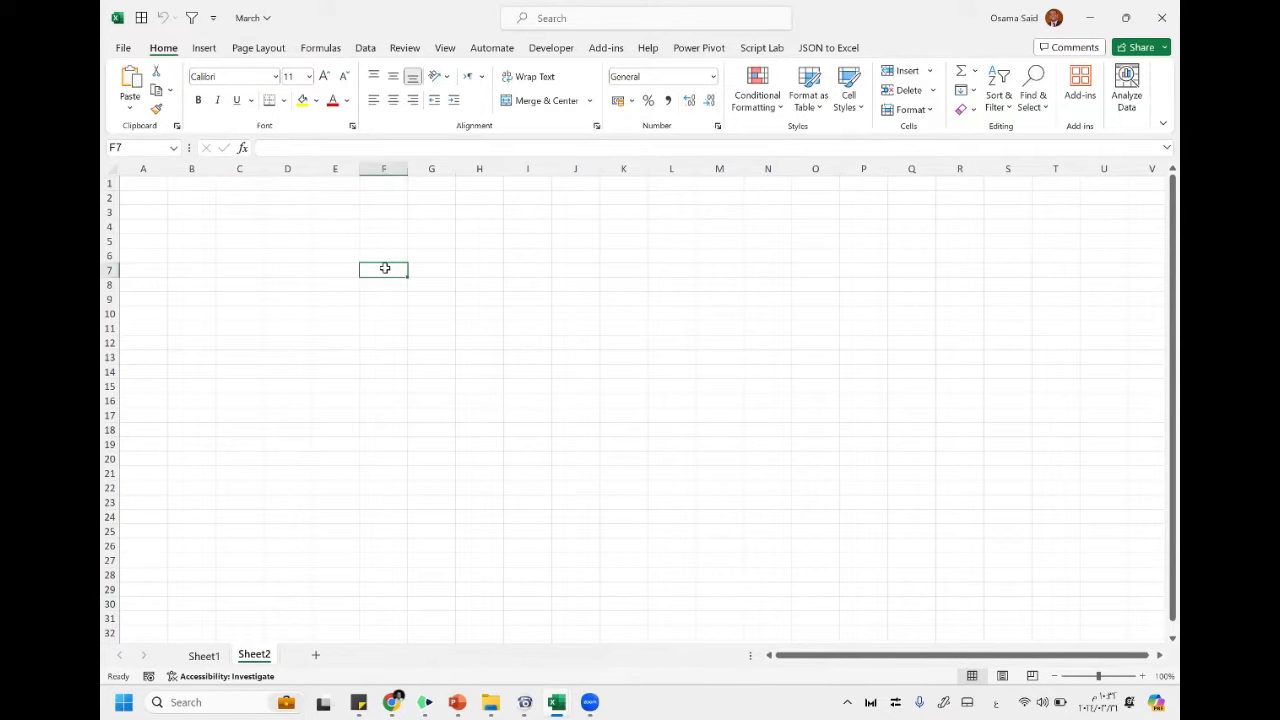
pyautogui.write('4')
pyautogui.press('Return')
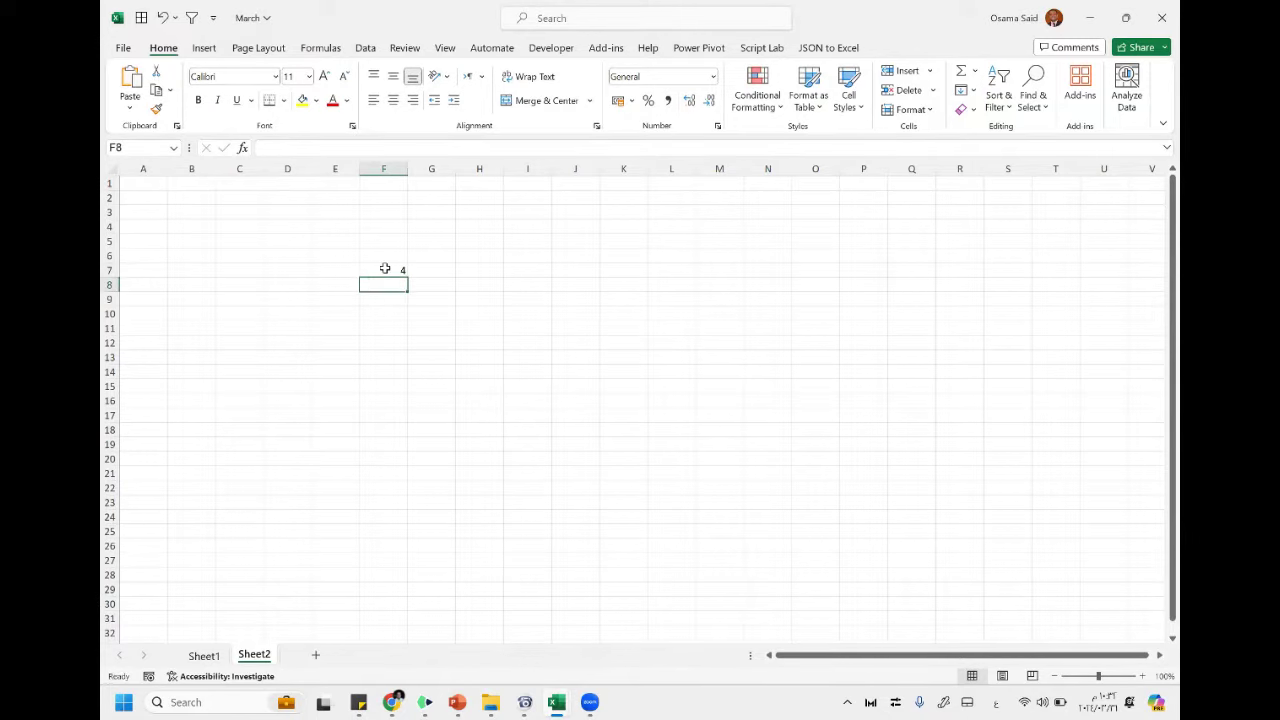
pyautogui.write('6')
pyautogui.press('Return')
pyautogui.write('12')
pyautogui.press('Return')
pyautogui.write('14')
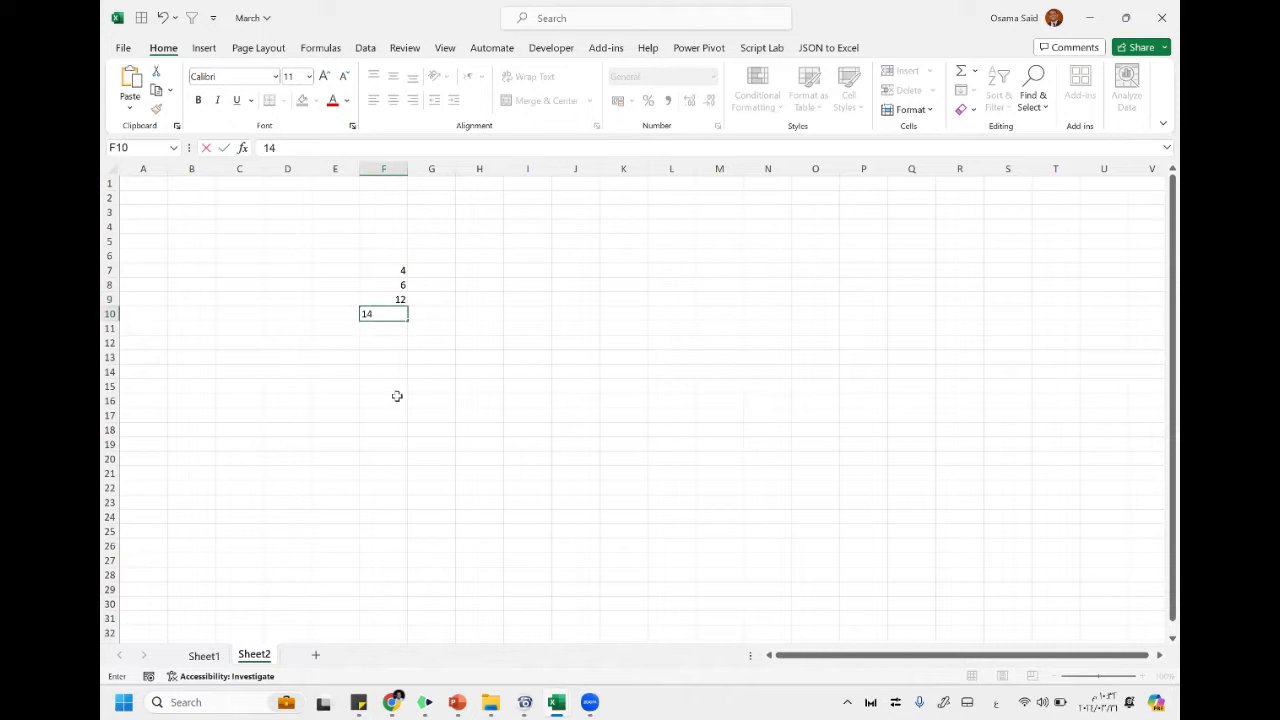
pyautogui.click(395, 400)
pyautogui.press('Up')
pyautogui.press('Up')
pyautogui.press('Up')
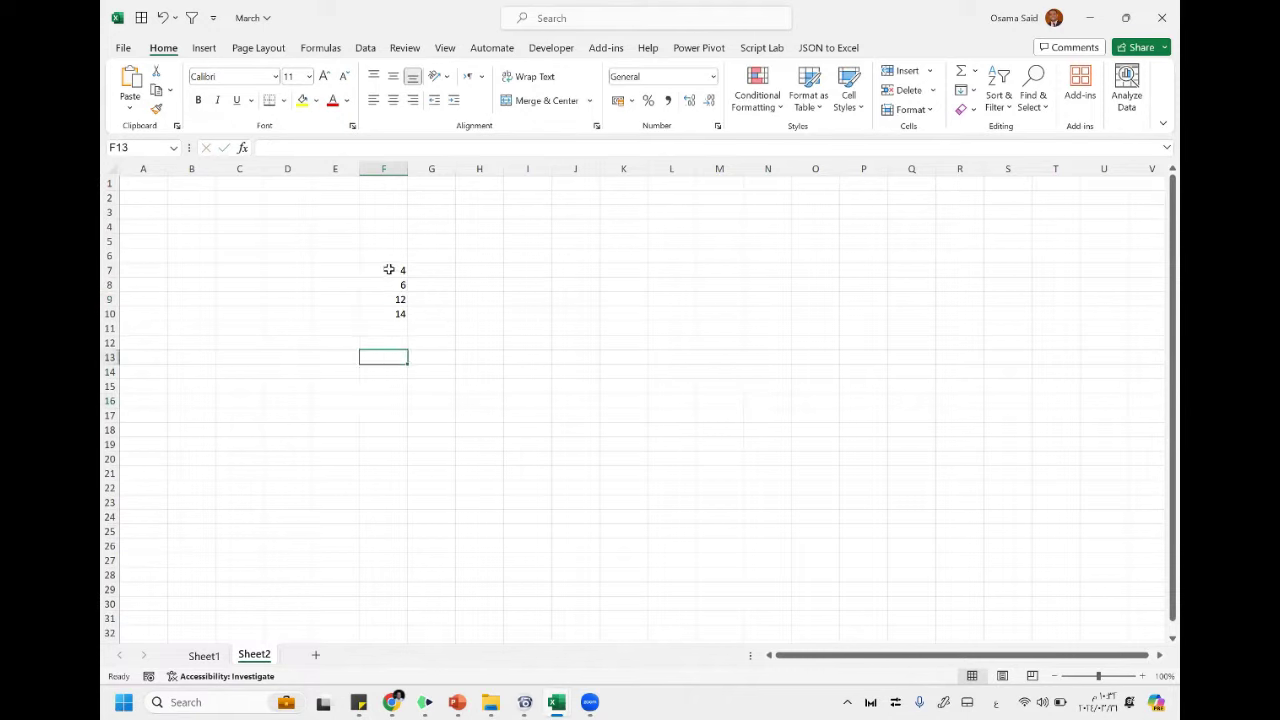
# AutoSum F7:F10 into F11 to get 36, and fill F11 yellow
pyautogui.click(389, 270)
pyautogui.click(487, 316)
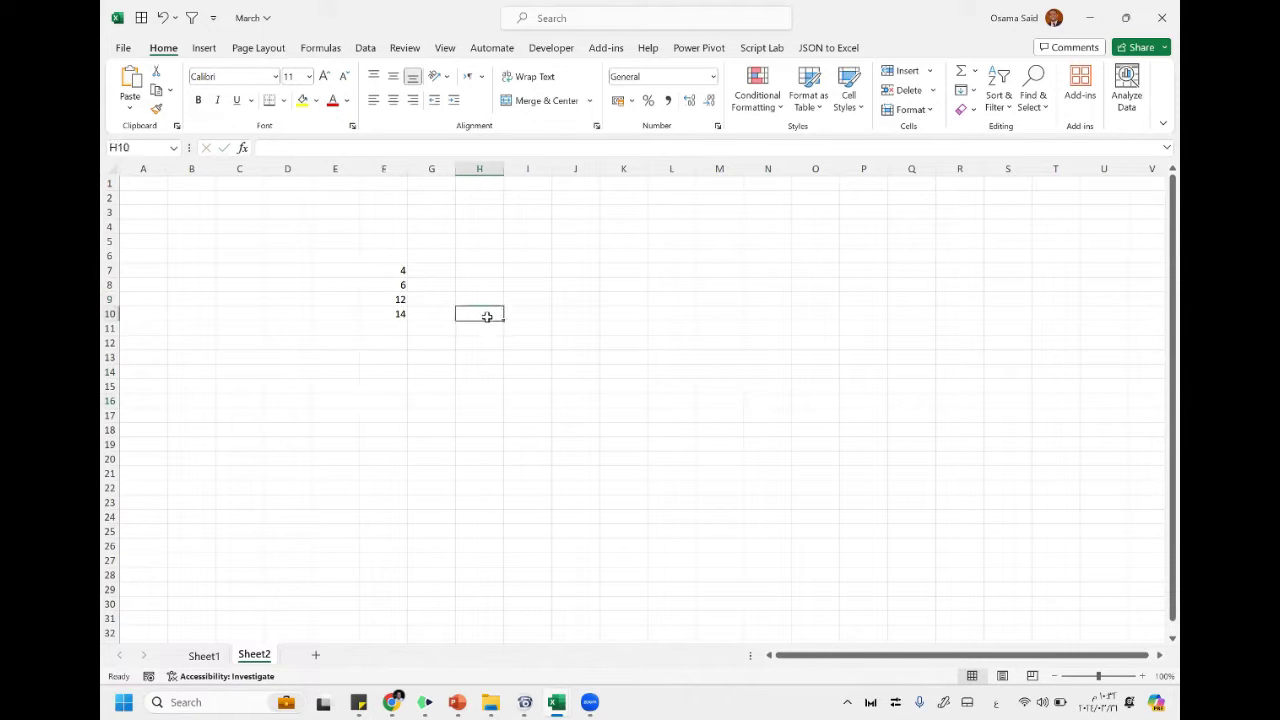
pyautogui.moveTo(398, 270); pyautogui.dragTo(394, 314)
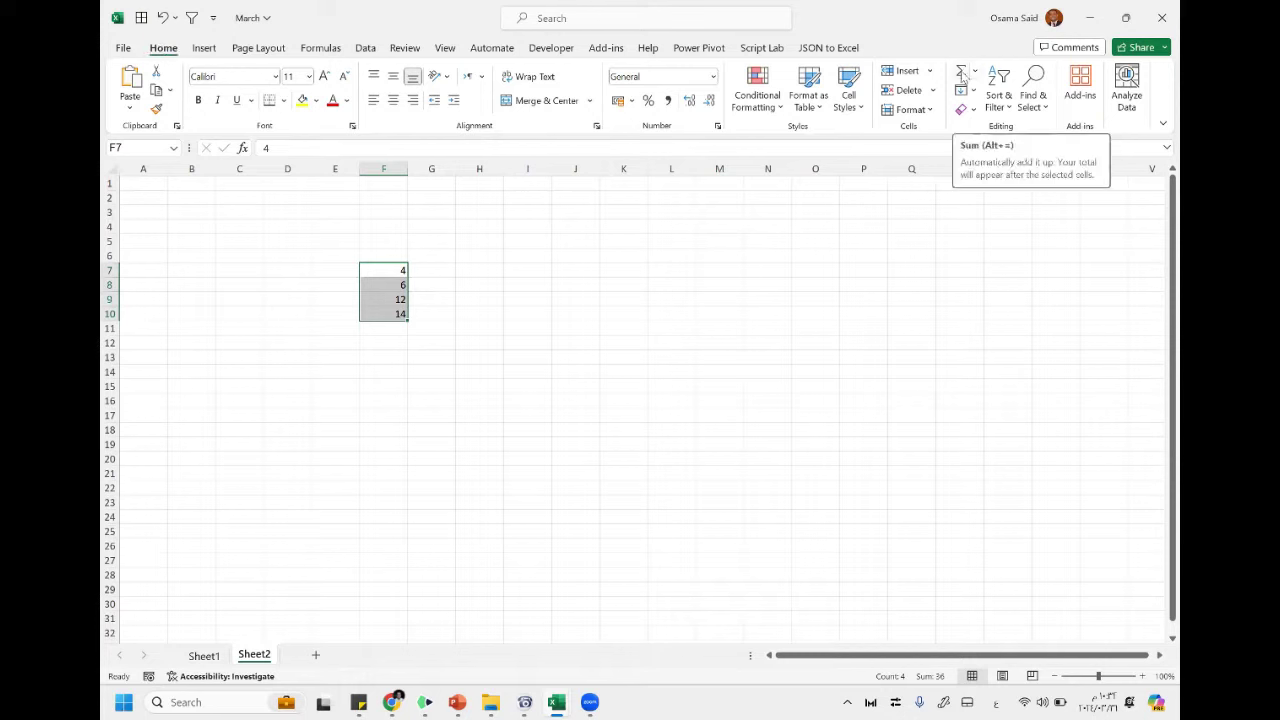
pyautogui.click(962, 78)
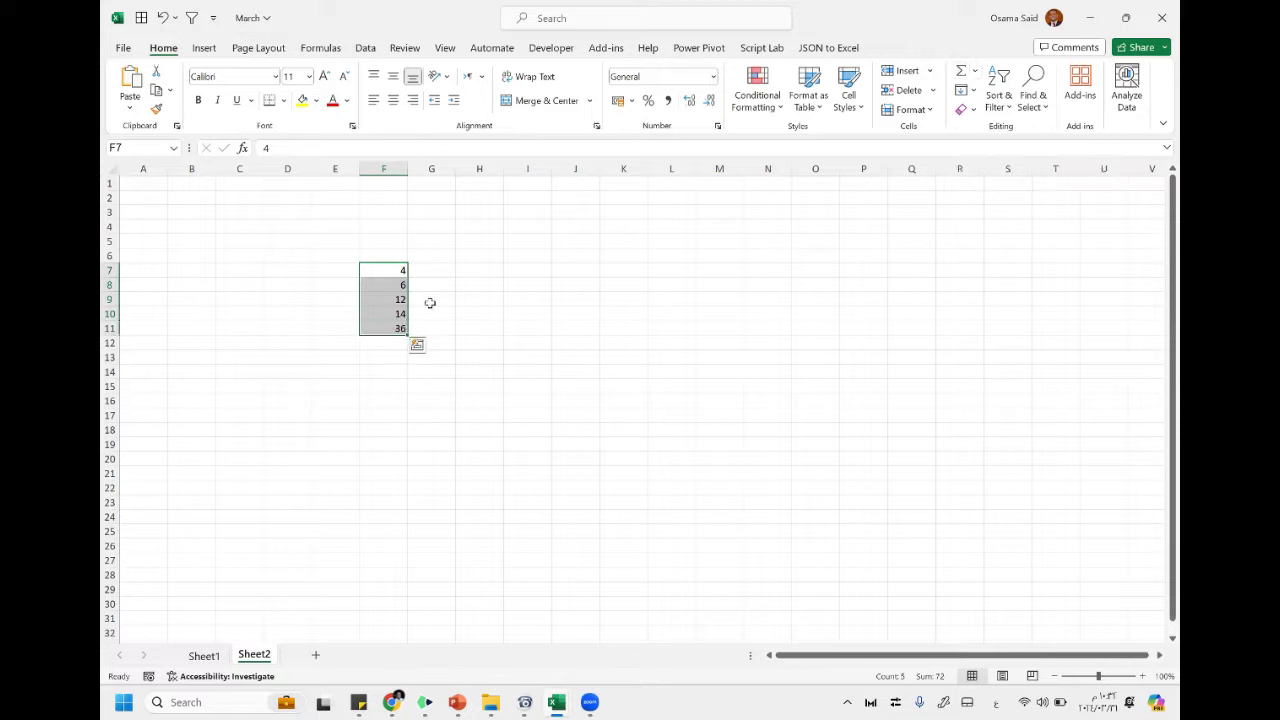
pyautogui.click(395, 327)
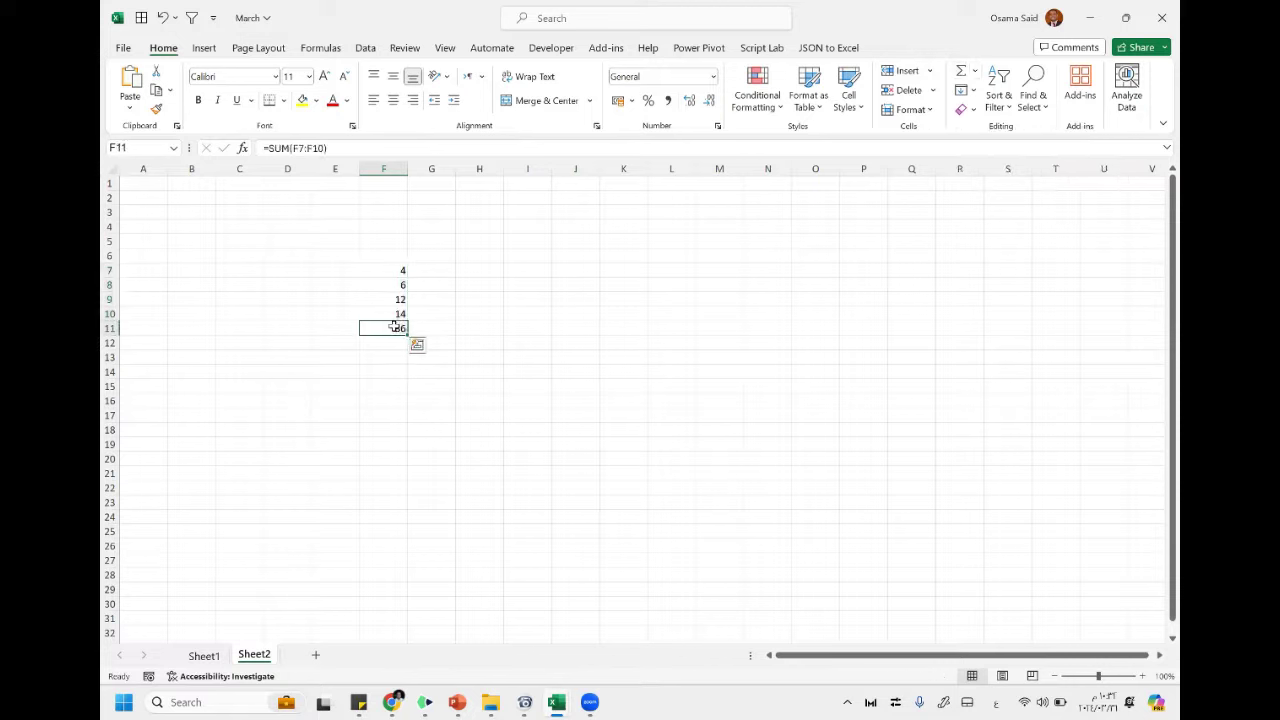
pyautogui.click(303, 100)
pyautogui.hotkey('alt', 'Tab')
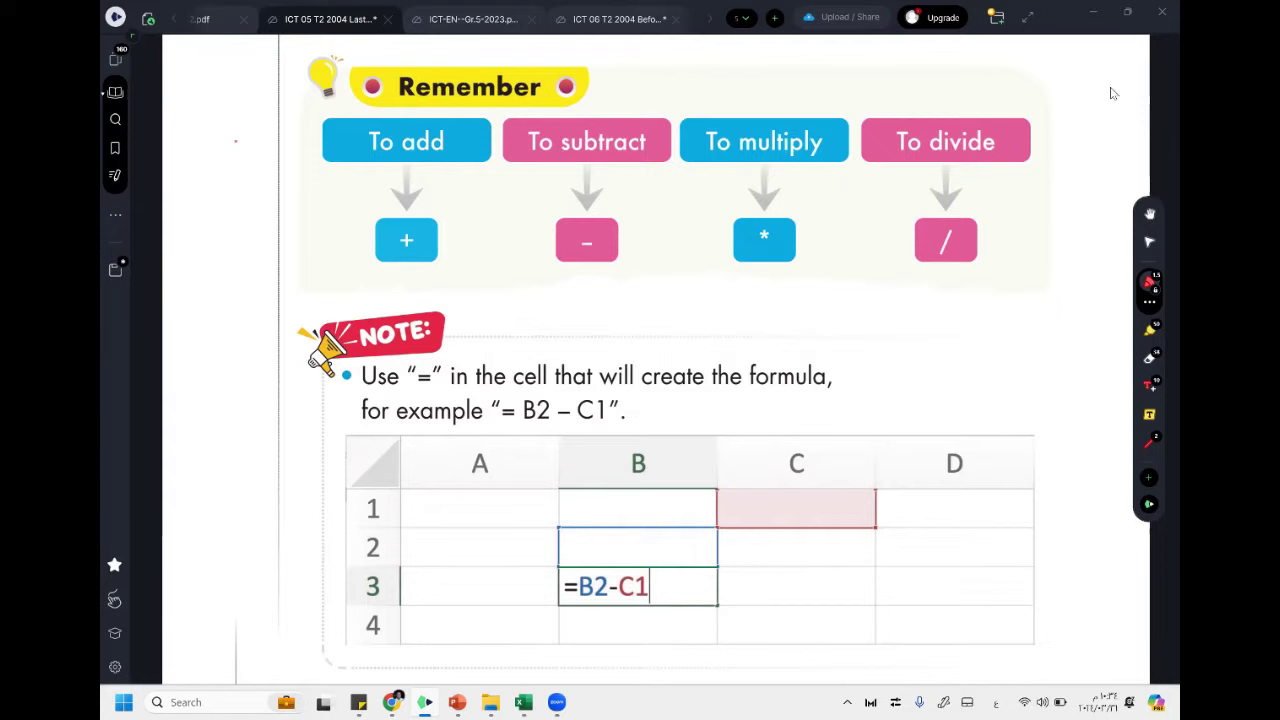
# Tick the To add box and circle the +, -, * and / operator signs in red
pyautogui.moveTo(367, 172); pyautogui.dragTo(390, 163)
pyautogui.moveTo(444, 210)
pyautogui.mouseDown()
pyautogui.moveTo(412, 208)
pyautogui.moveTo(358, 250)
pyautogui.moveTo(450, 212)
pyautogui.mouseUp()
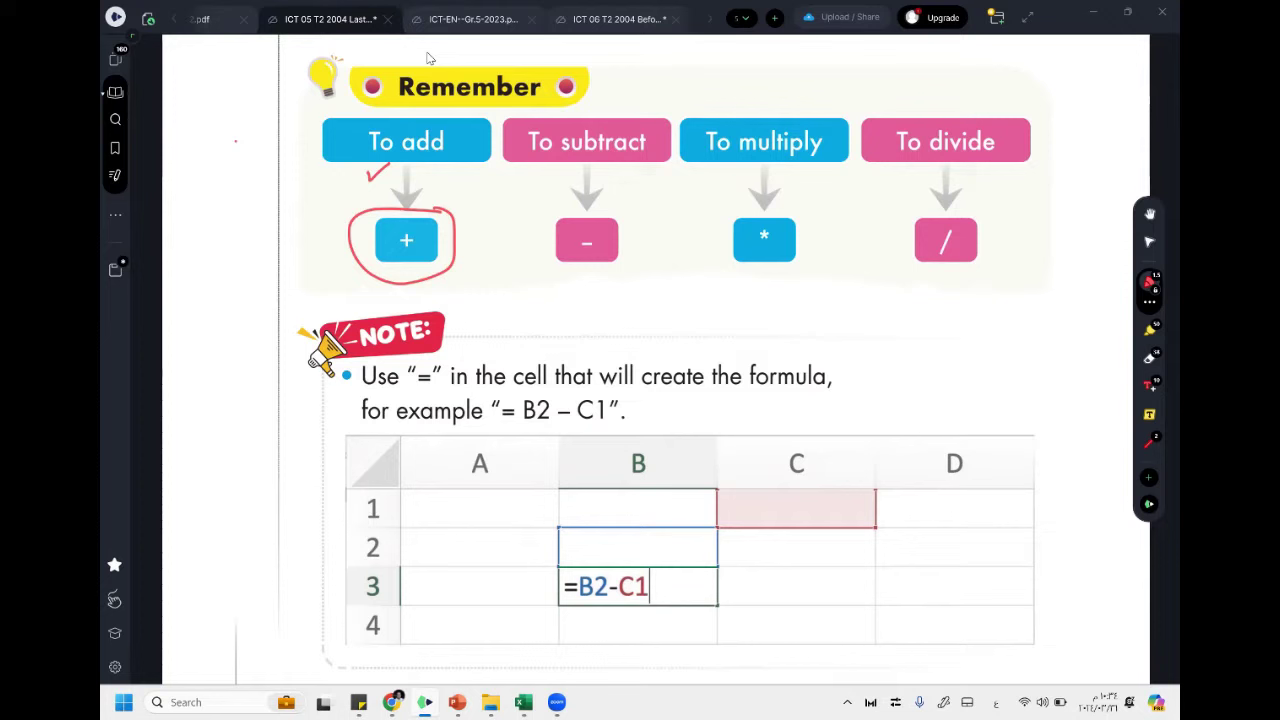
pyautogui.moveTo(630, 222)
pyautogui.mouseDown()
pyautogui.moveTo(545, 216)
pyautogui.moveTo(612, 286)
pyautogui.moveTo(636, 216)
pyautogui.mouseUp()
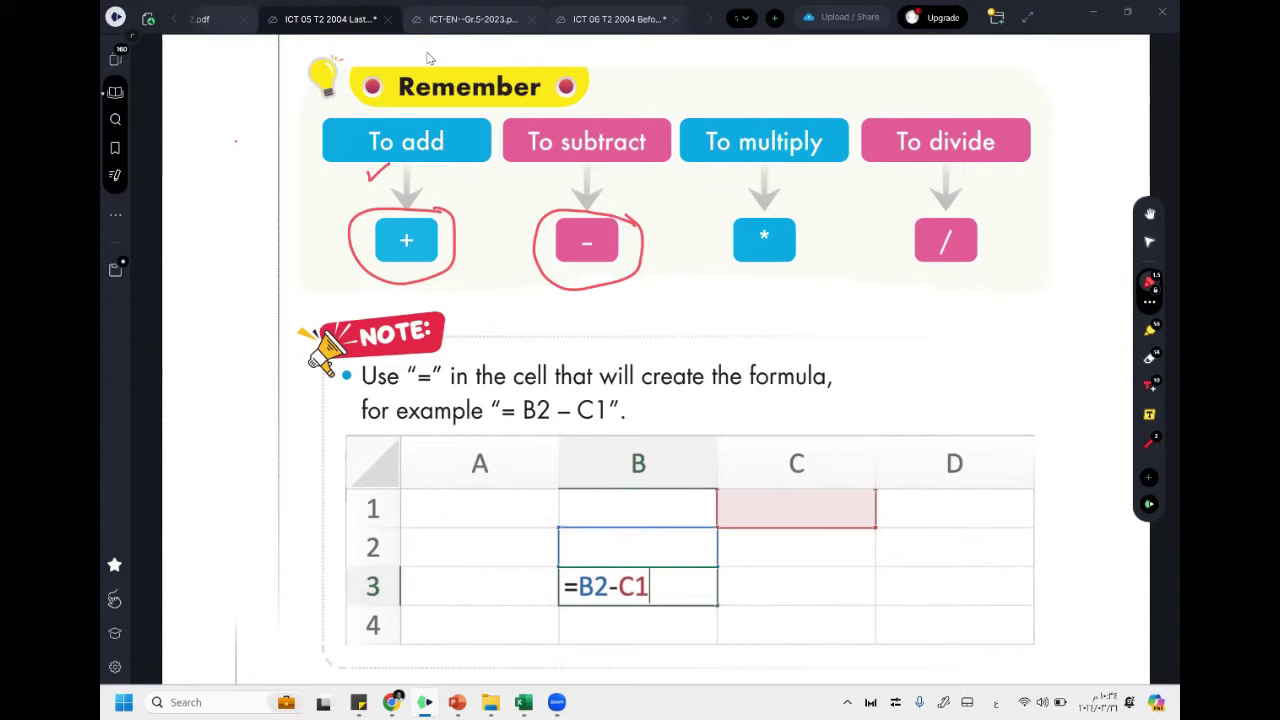
pyautogui.moveTo(818, 214)
pyautogui.mouseDown()
pyautogui.moveTo(720, 225)
pyautogui.moveTo(780, 290)
pyautogui.moveTo(818, 212)
pyautogui.mouseUp()
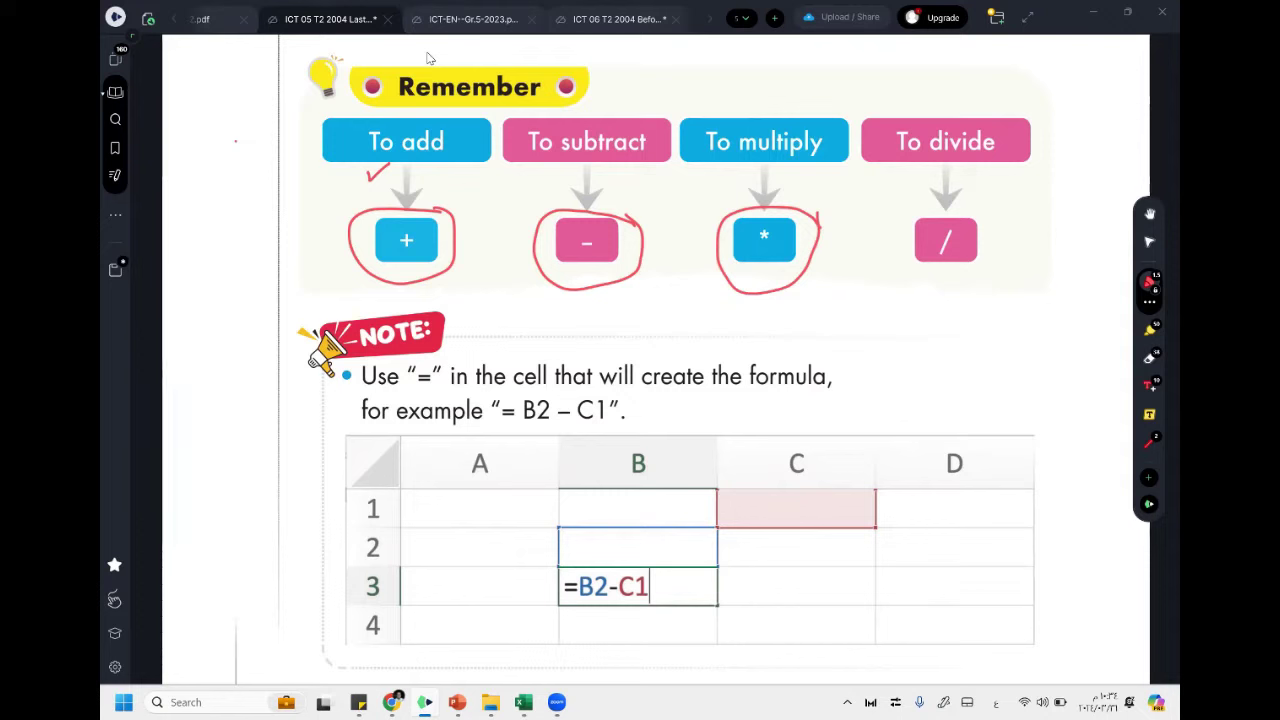
pyautogui.moveTo(1000, 222)
pyautogui.mouseDown()
pyautogui.moveTo(895, 232)
pyautogui.moveTo(994, 275)
pyautogui.moveTo(1003, 210)
pyautogui.mouseUp()
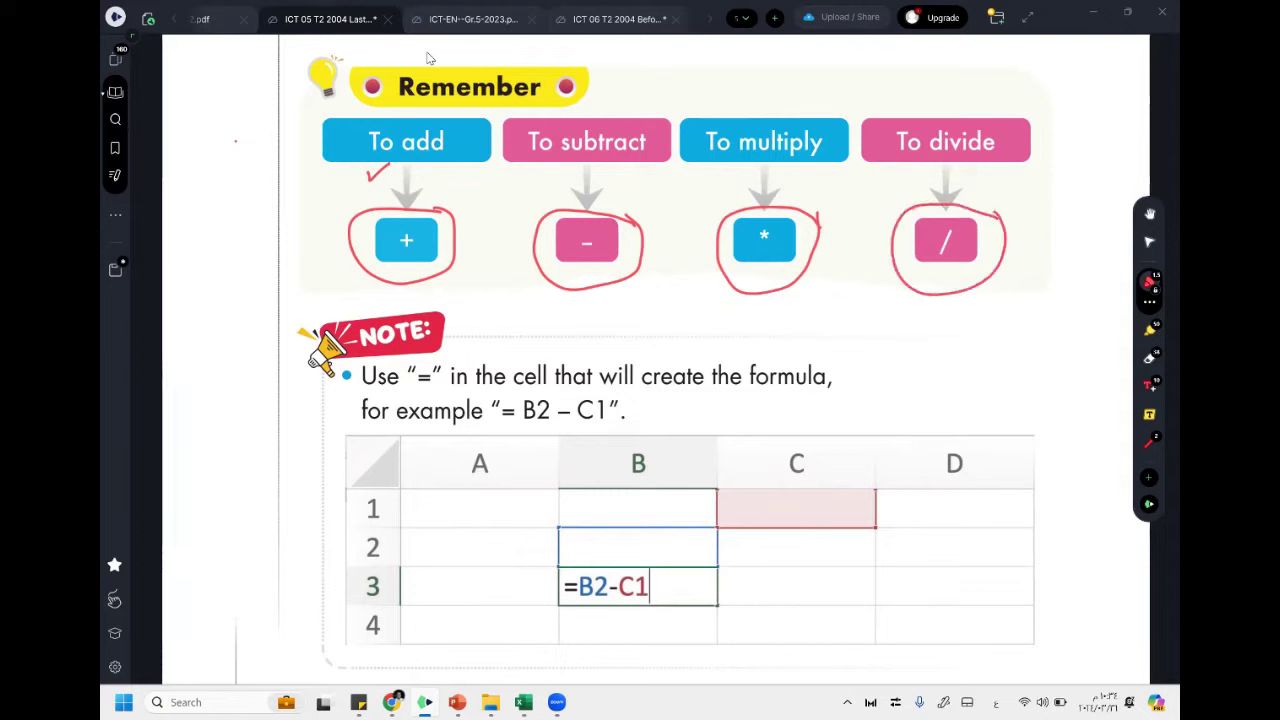
# Underline '=' and 'the formula' in the note, turning the '=' mark into a tick
pyautogui.moveTo(408, 398); pyautogui.dragTo(432, 394)
pyautogui.moveTo(820, 394); pyautogui.dragTo(716, 392)
pyautogui.moveTo(432, 388); pyautogui.dragTo(446, 378)
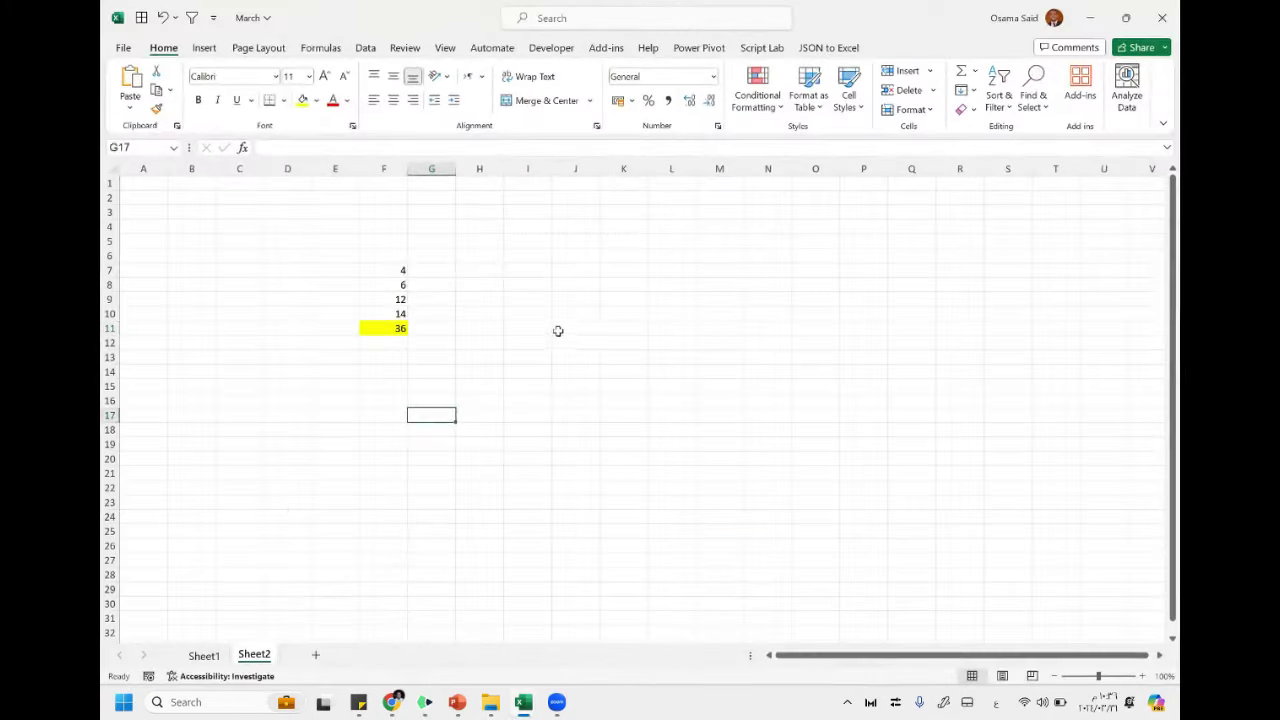
# Enter the formula =F10-F7 in J11, giving 10
pyautogui.click(578, 329)
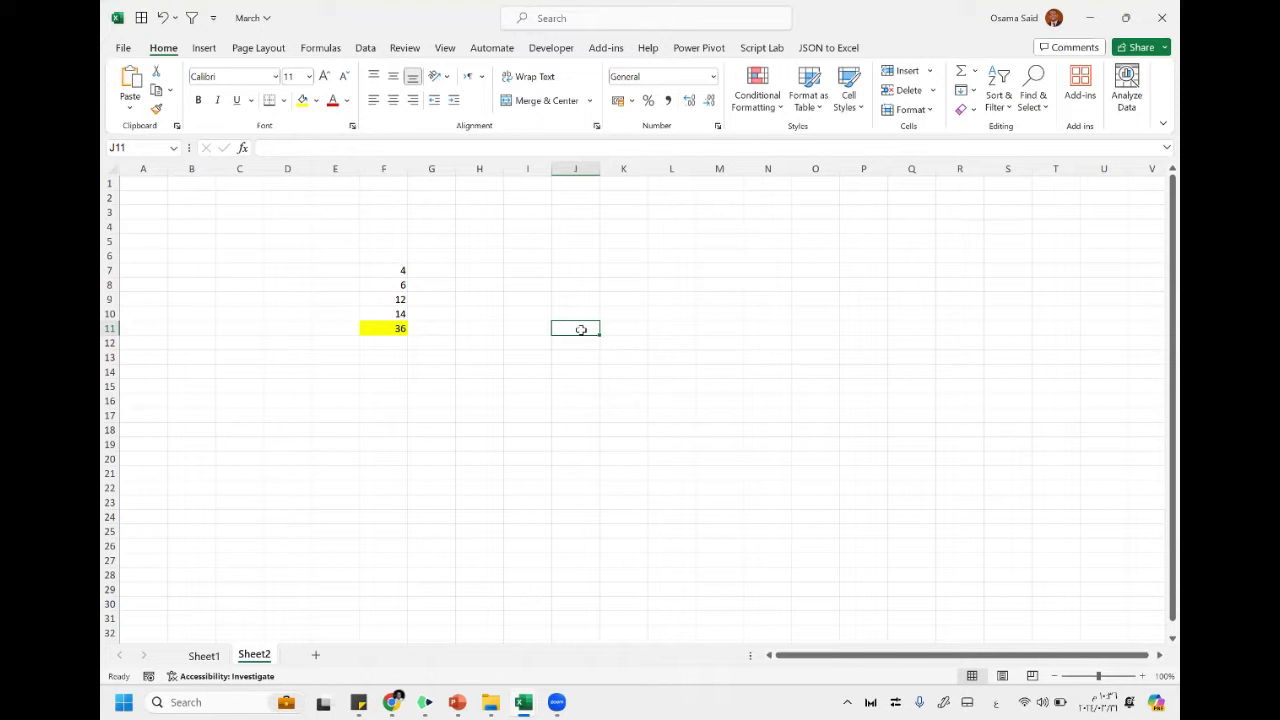
pyautogui.write('=')
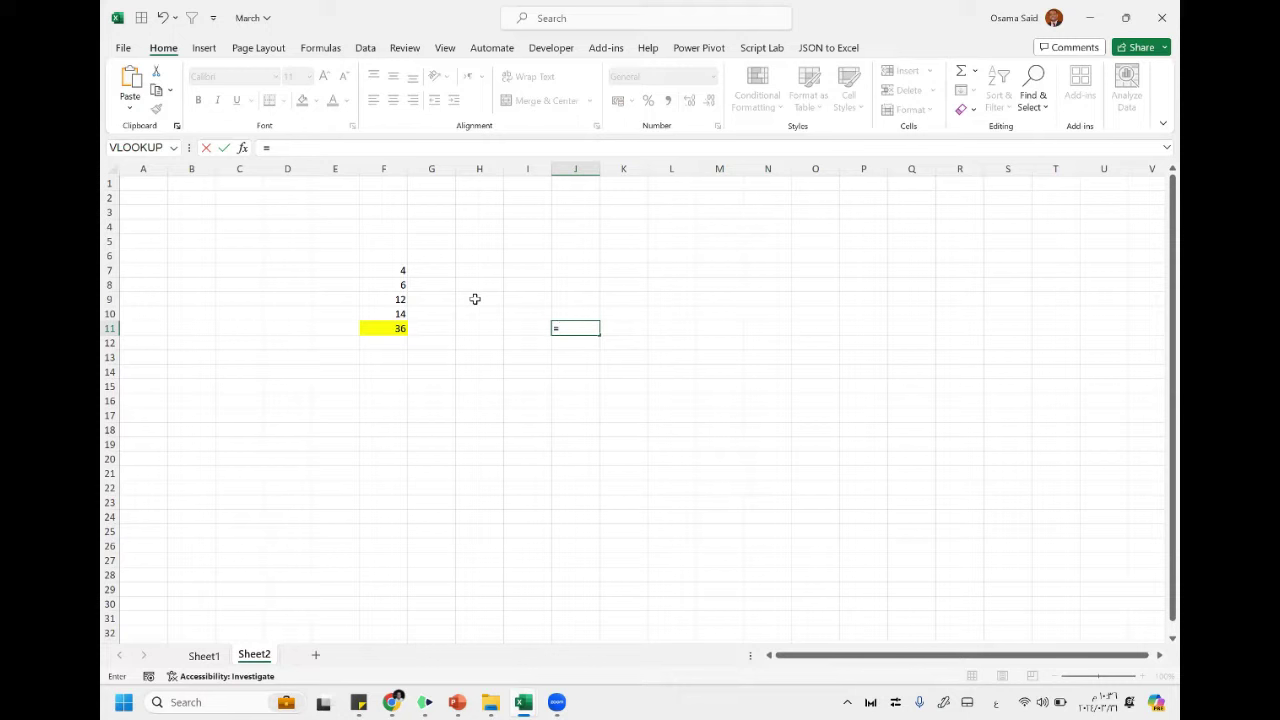
pyautogui.click(389, 309)
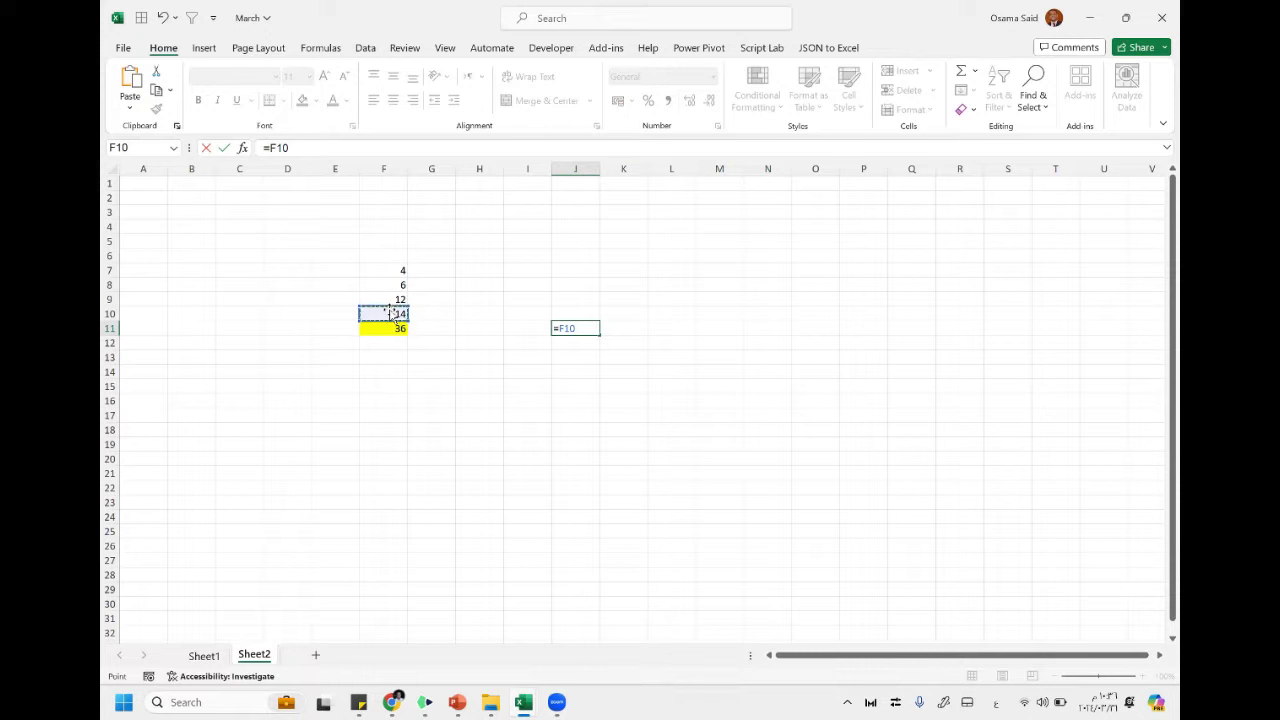
pyautogui.write('-')
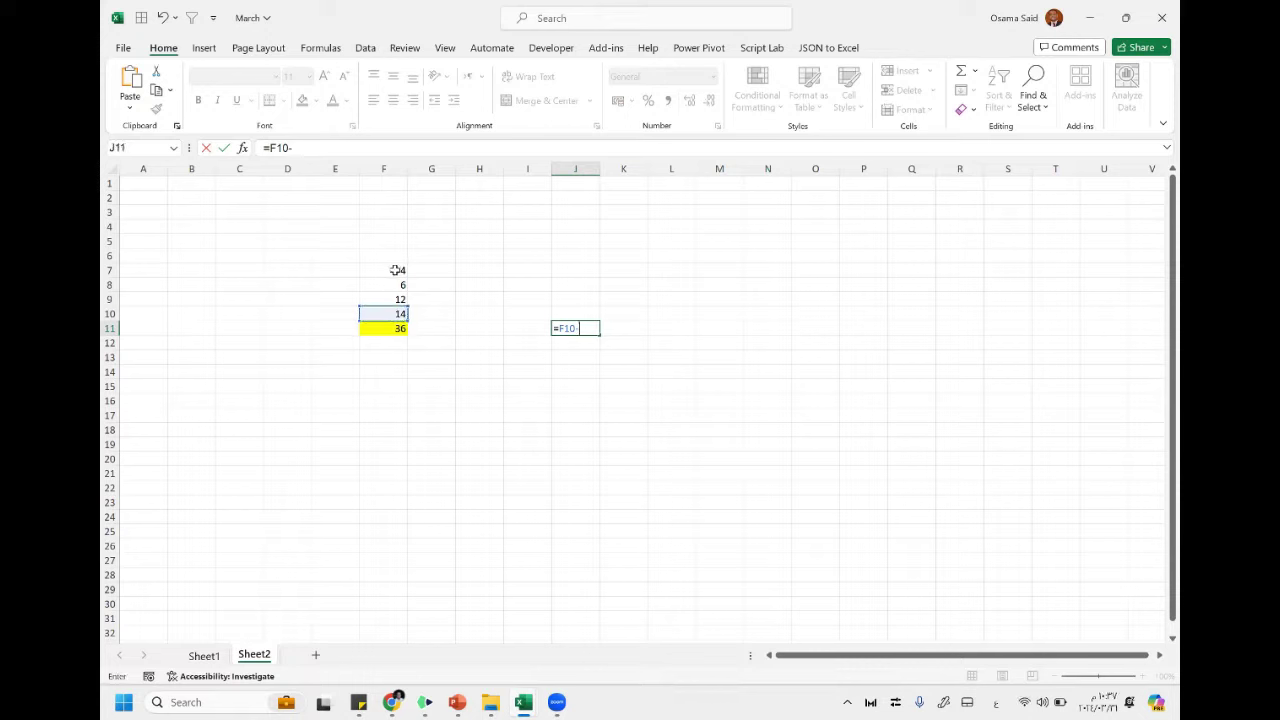
pyautogui.click(397, 270)
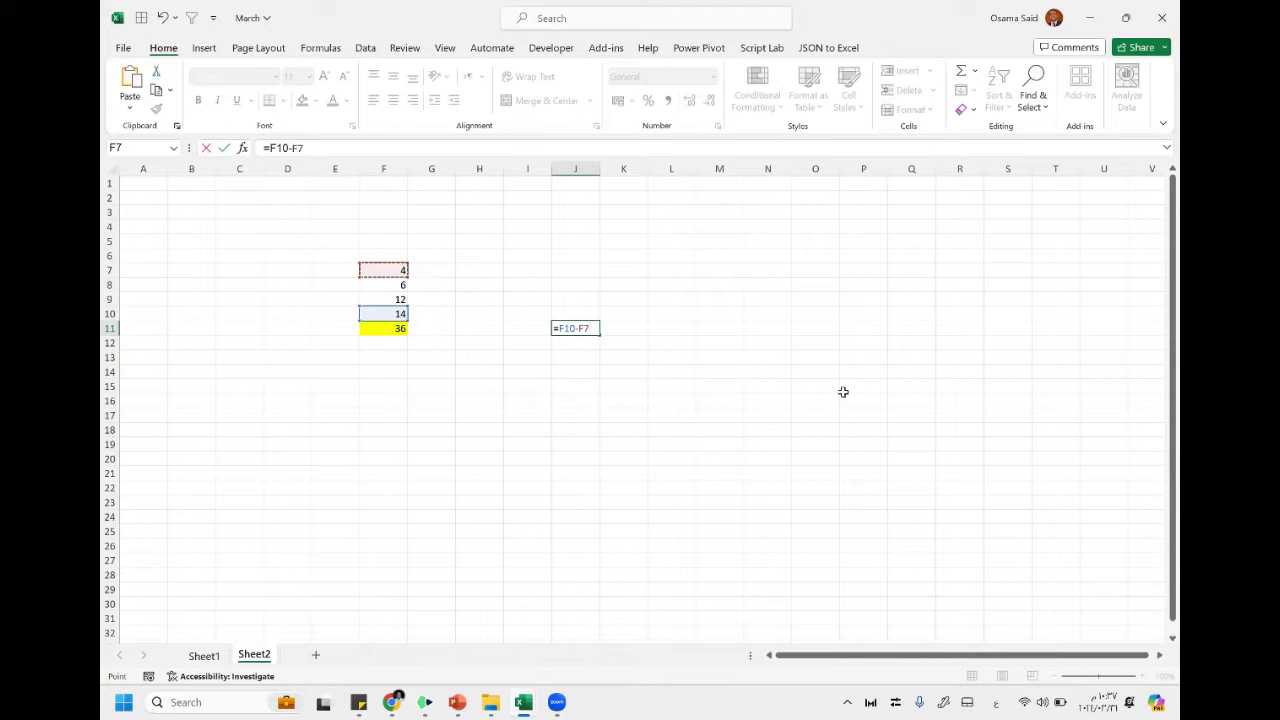
pyautogui.press('Return')
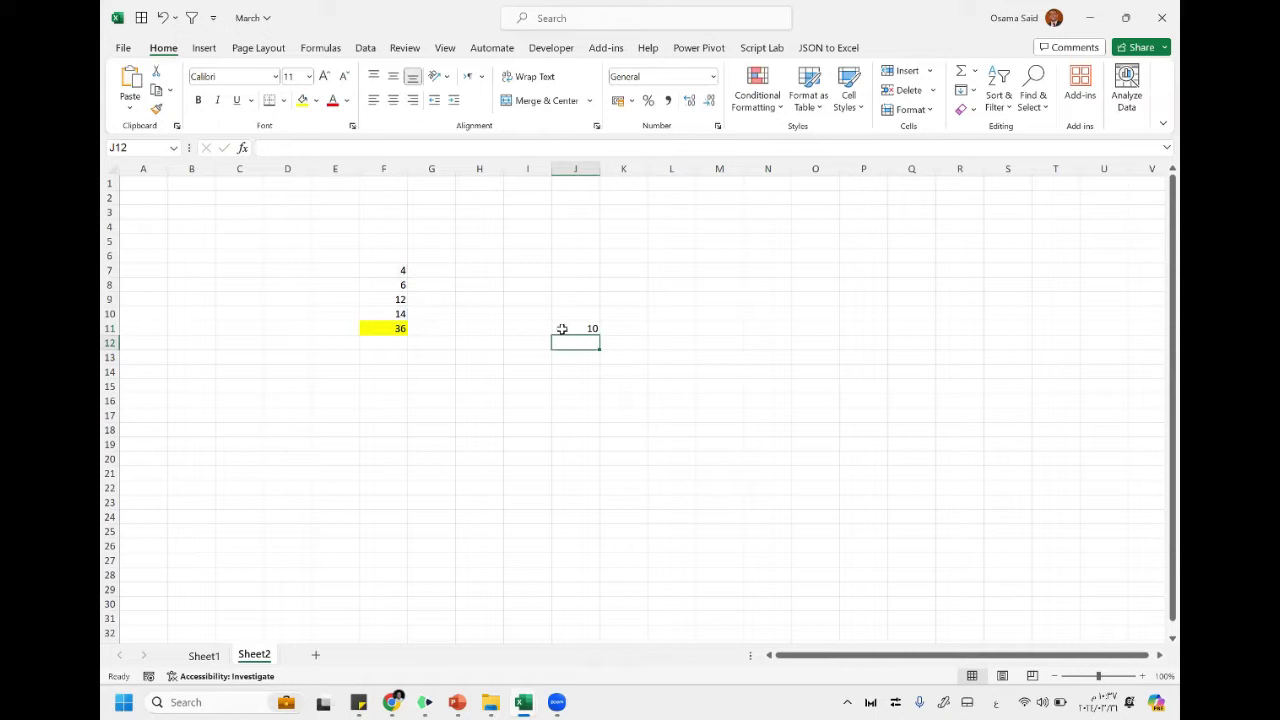
pyautogui.click(562, 329)
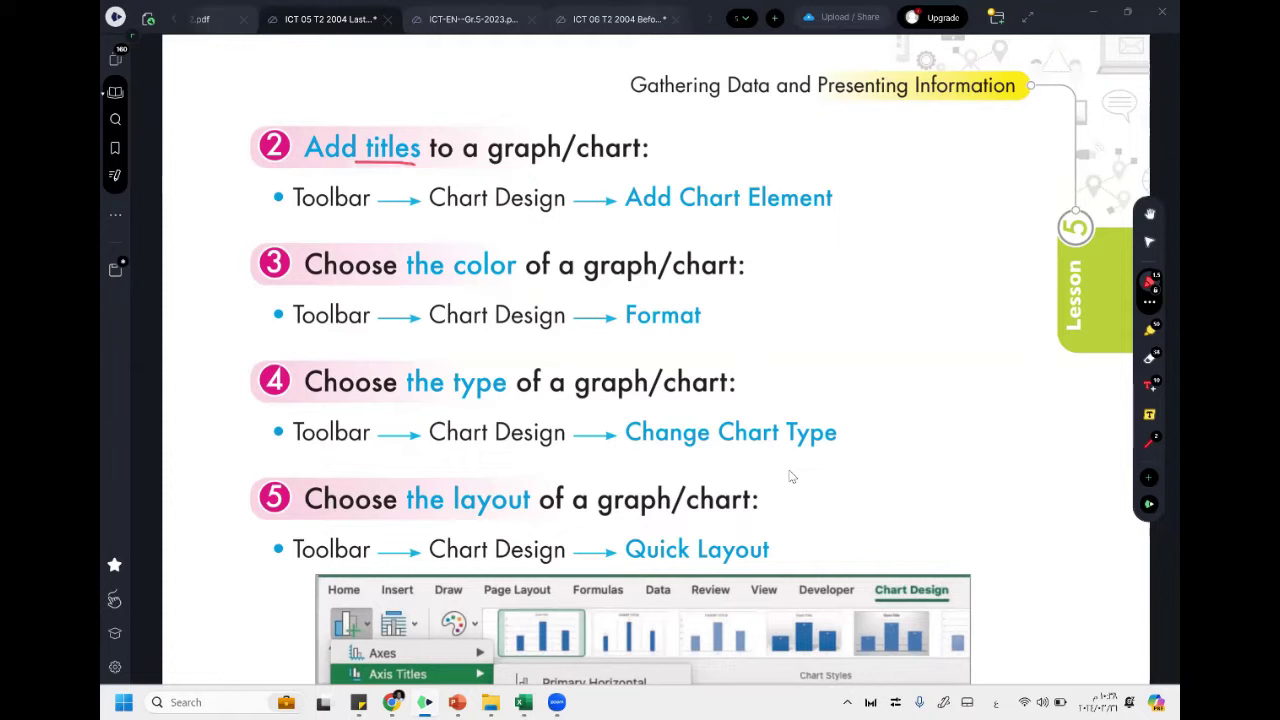
# Draw red underlines under 'the color' (step 3), 'the type' (step 4) and 'the layout' (step 5)
pyautogui.moveTo(494, 284); pyautogui.dragTo(412, 284)
pyautogui.moveTo(456, 400); pyautogui.dragTo(496, 401)
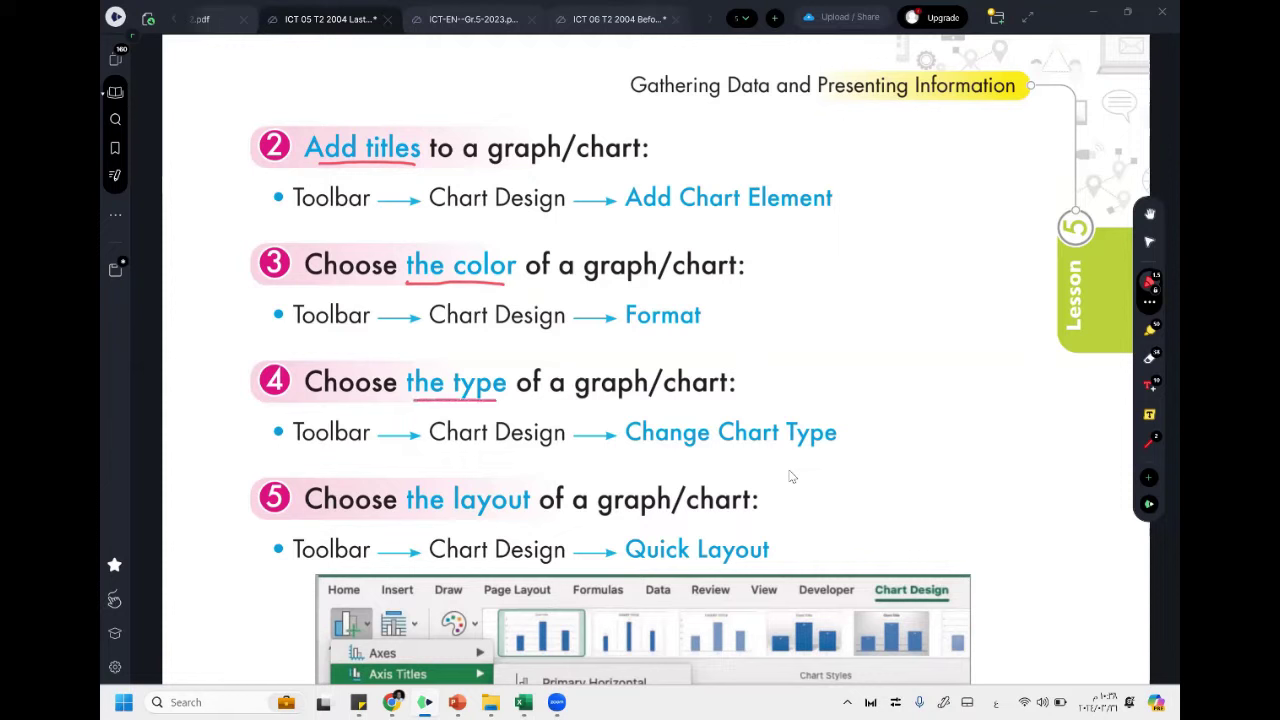
pyautogui.moveTo(408, 517); pyautogui.dragTo(526, 518)
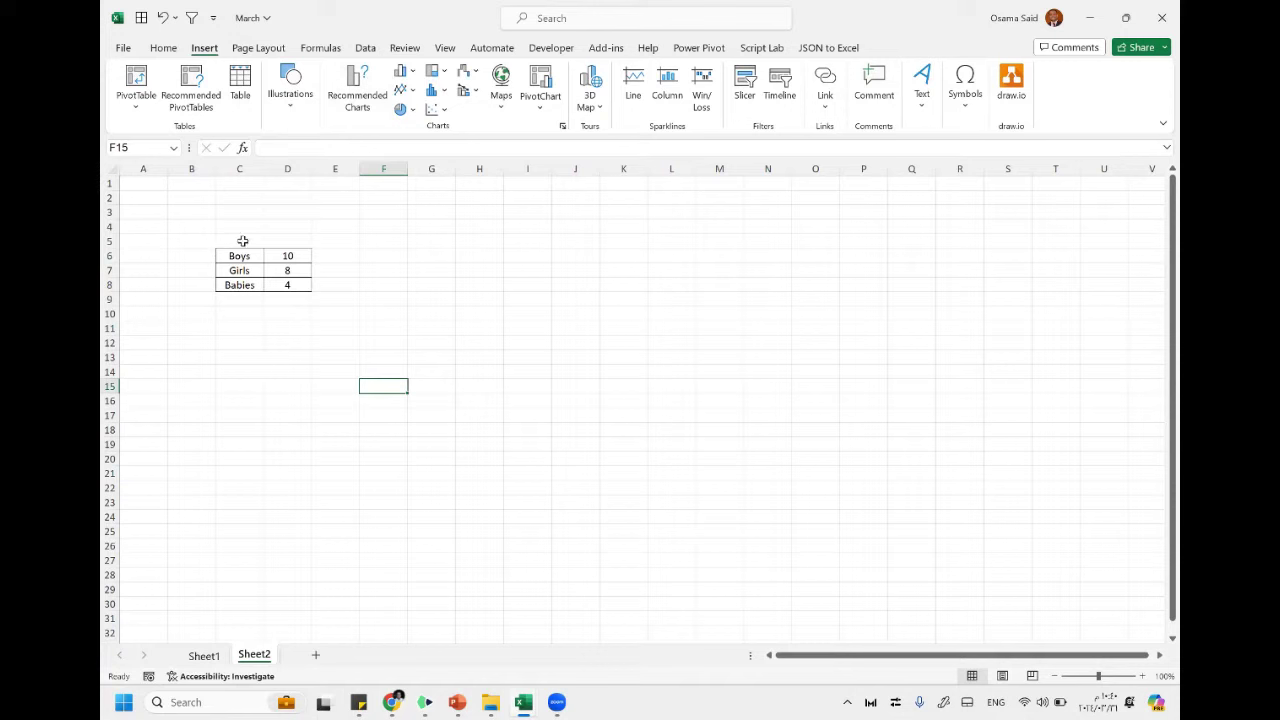
# Select C6:D8 and insert a Clustered Column chart from Recommended Charts
pyautogui.click(248, 256)
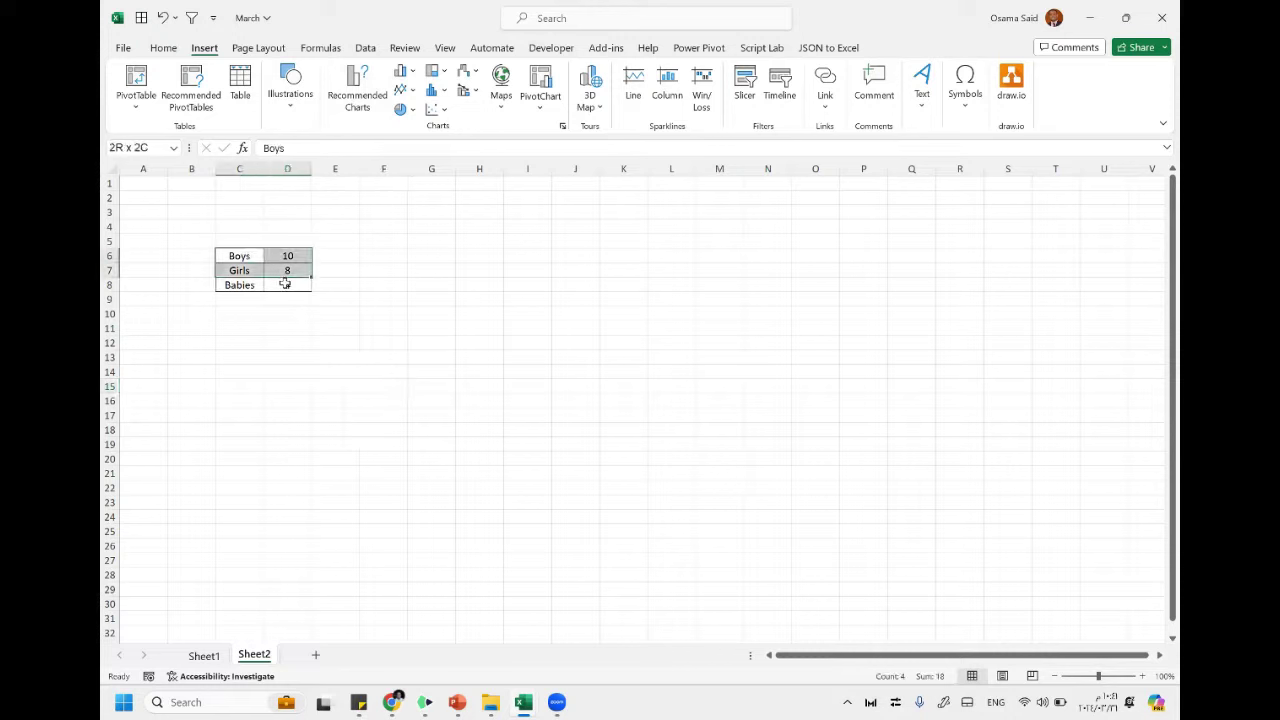
pyautogui.moveTo(248, 256); pyautogui.dragTo(285, 284)
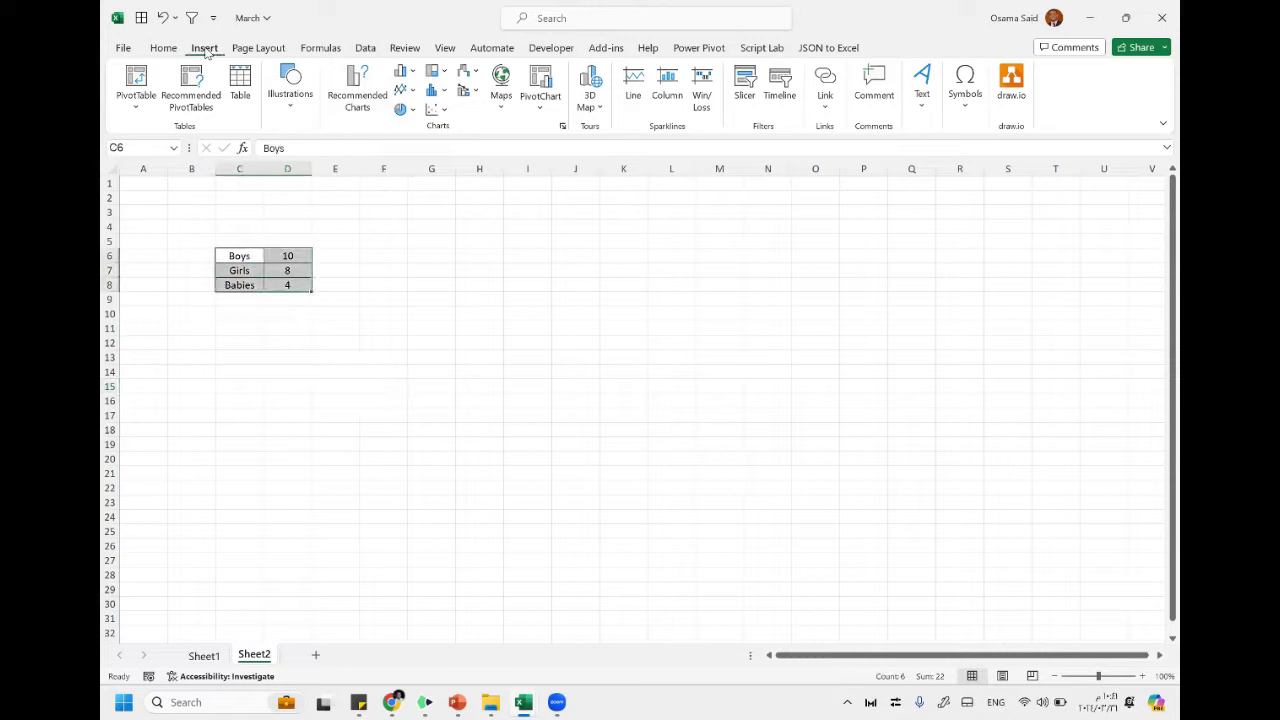
pyautogui.click(362, 114)
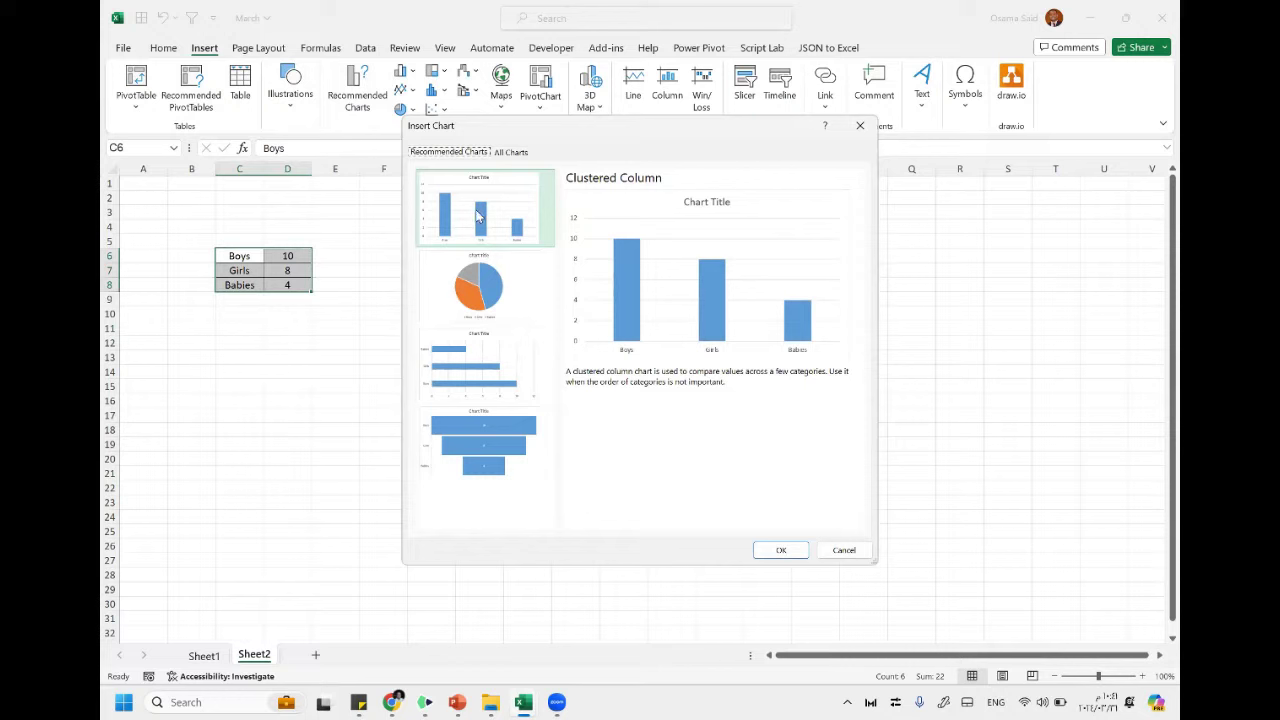
pyautogui.click(478, 216)
pyautogui.click(780, 551)
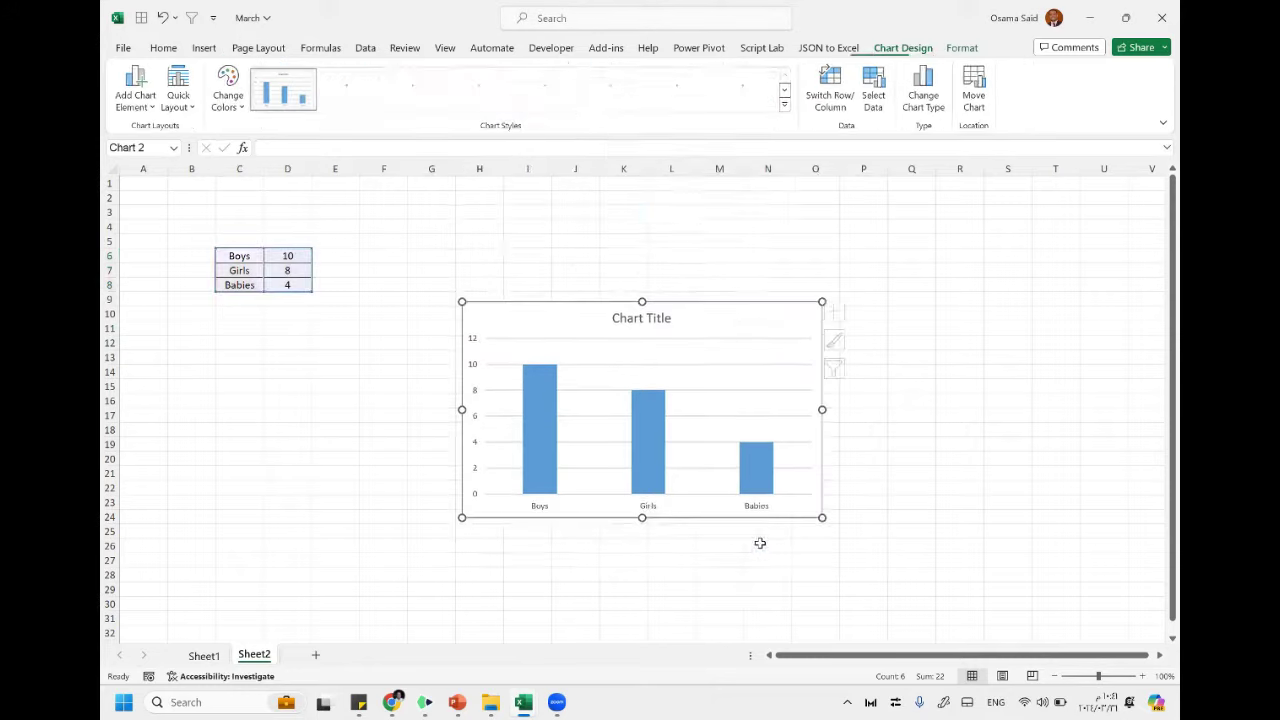
# Move the chart up beside the table, then underline 'Add titles' in red in the PDF
pyautogui.moveTo(711, 306); pyautogui.dragTo(676, 212)
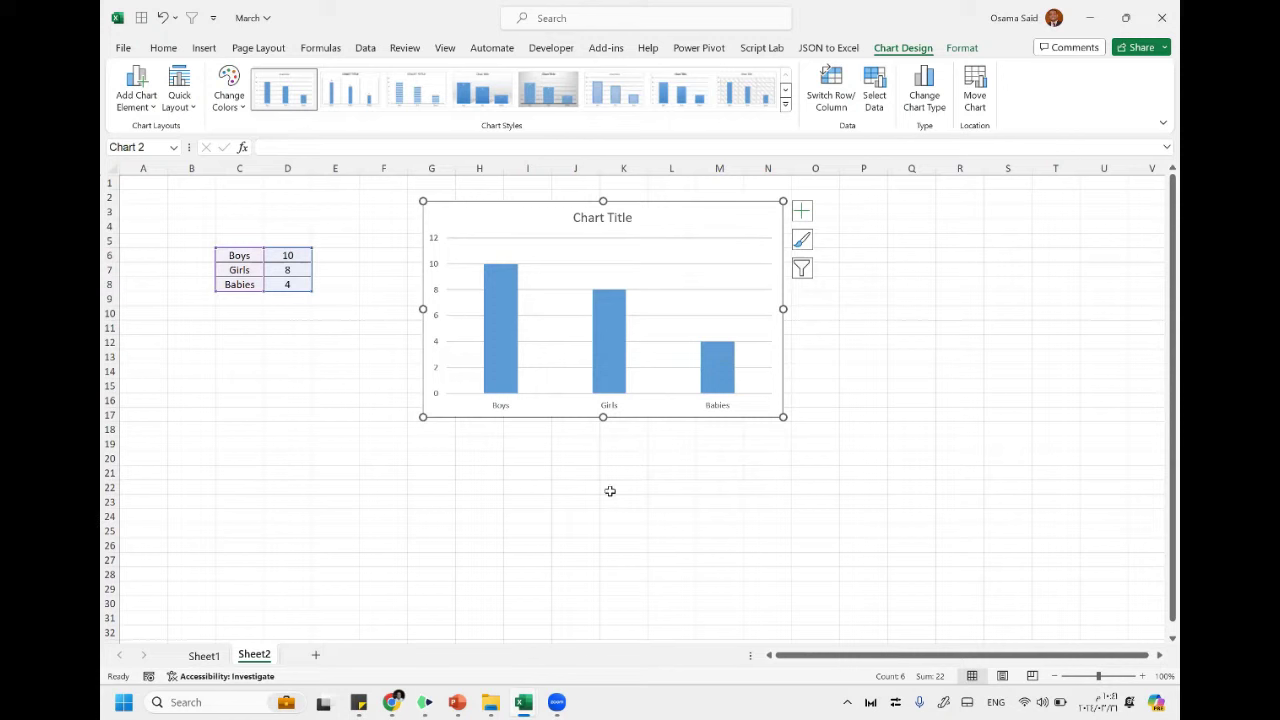
pyautogui.click(457, 702)
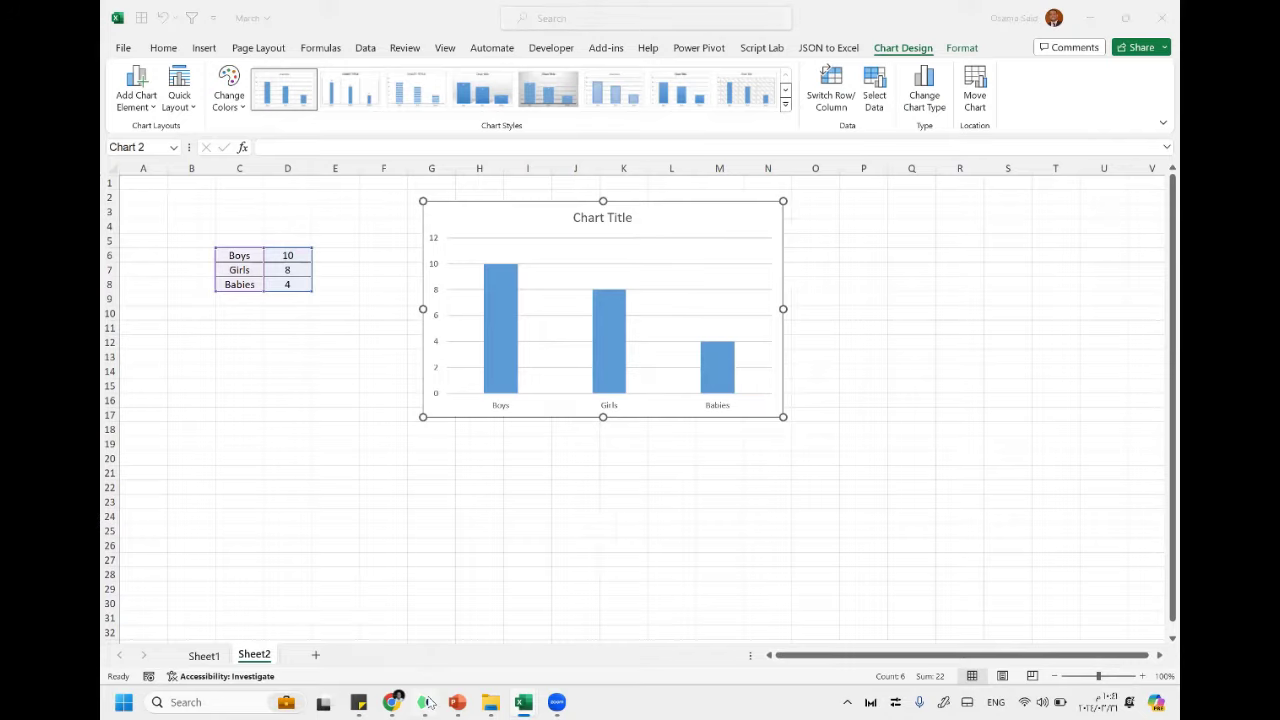
pyautogui.moveTo(305, 160); pyautogui.dragTo(420, 161)
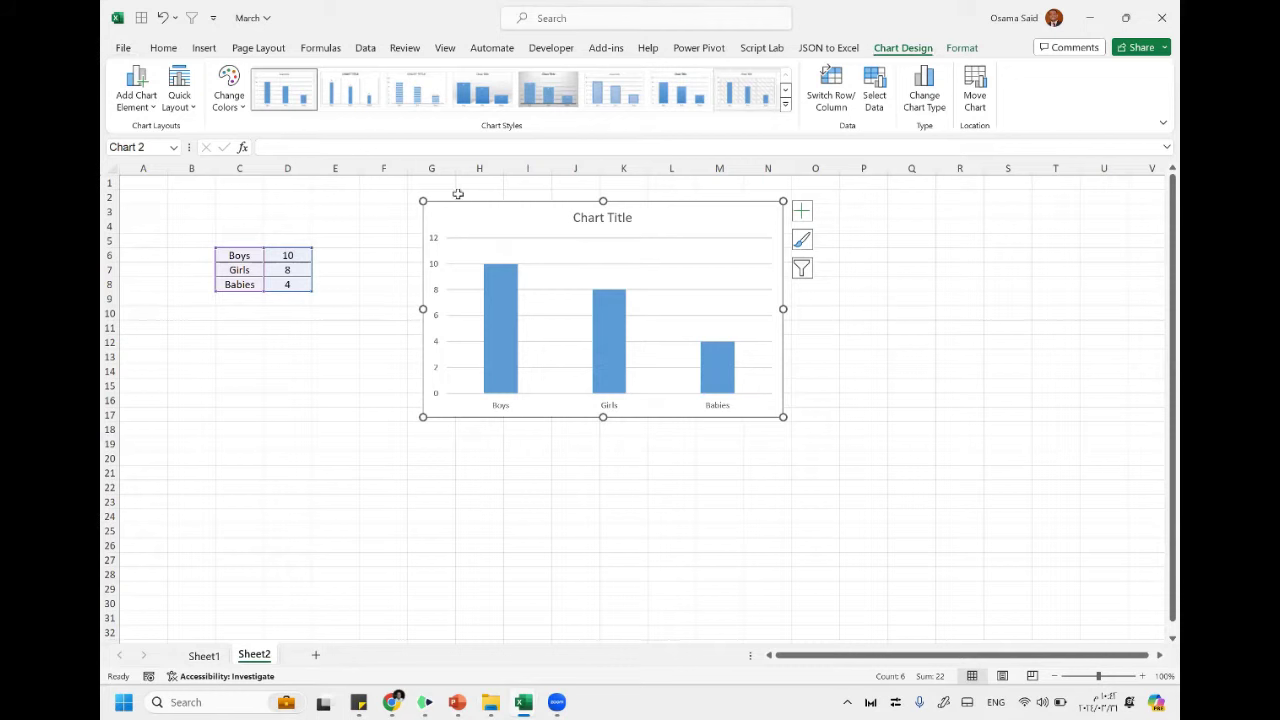
# Add a chart title above the chart and change its text to 'Learning charts'
pyautogui.click(145, 103)
pyautogui.click(146, 103)
pyautogui.click(147, 103)
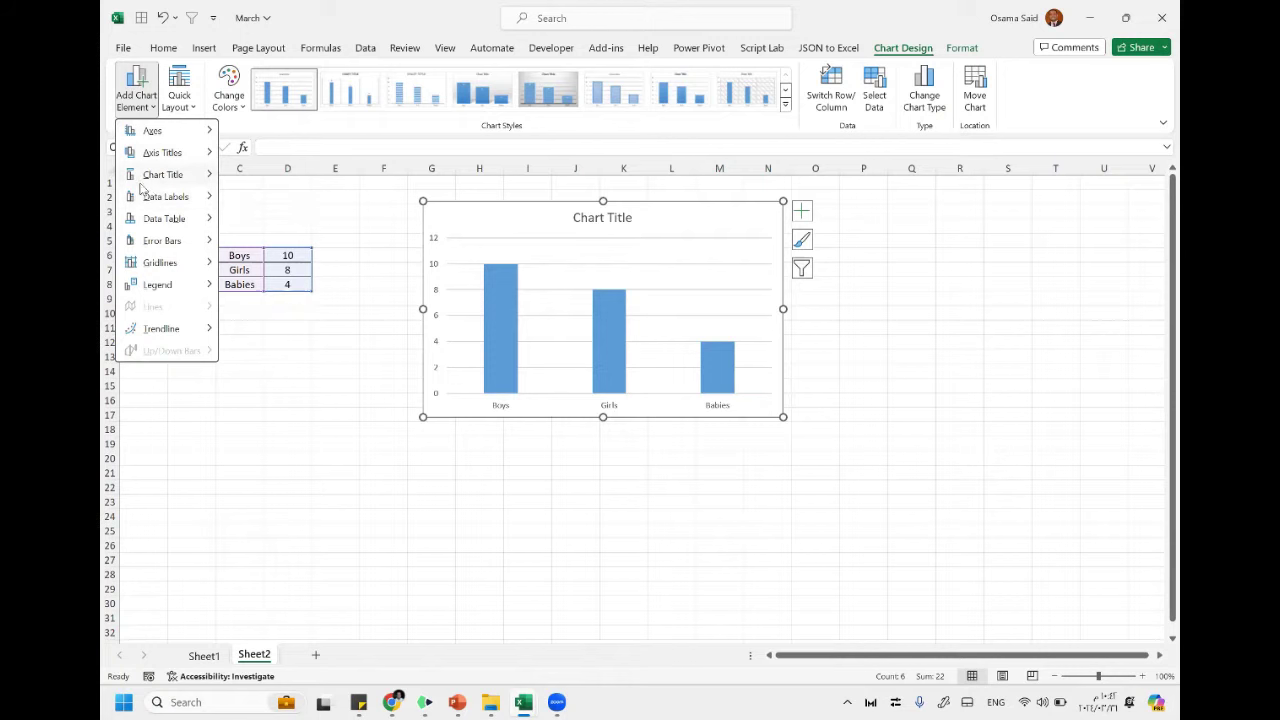
pyautogui.moveTo(163, 174)
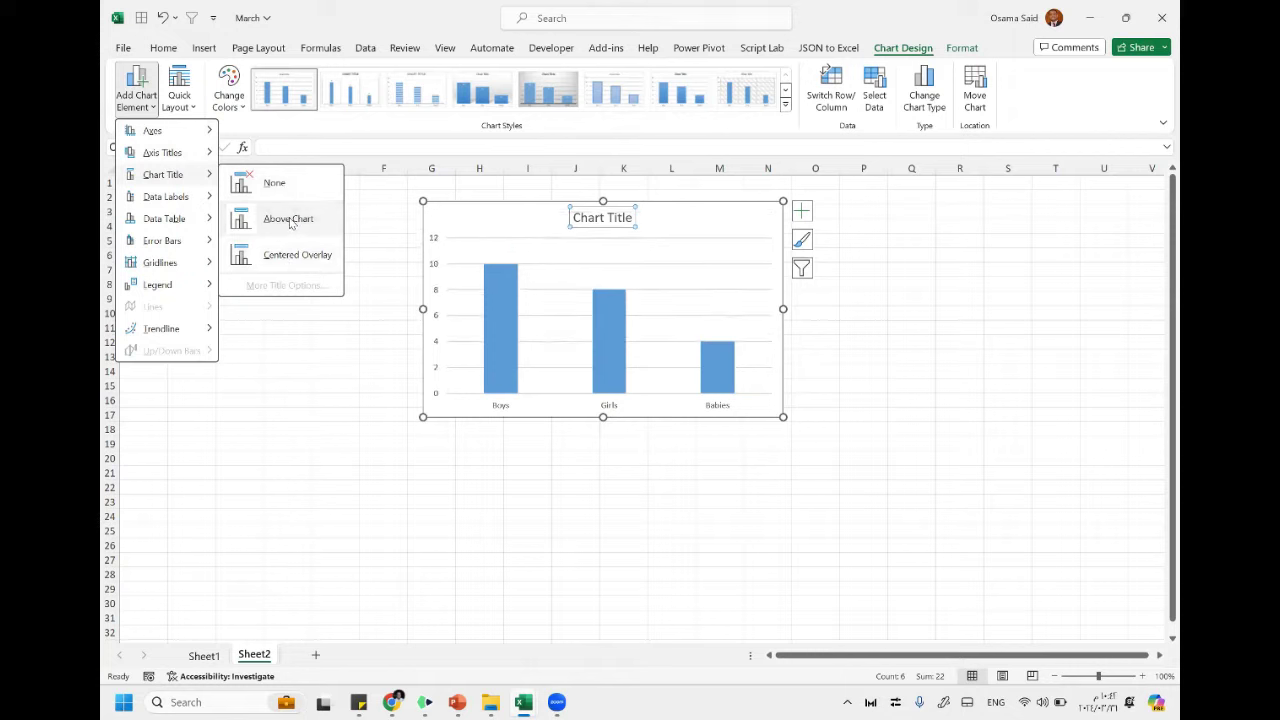
pyautogui.click(290, 219)
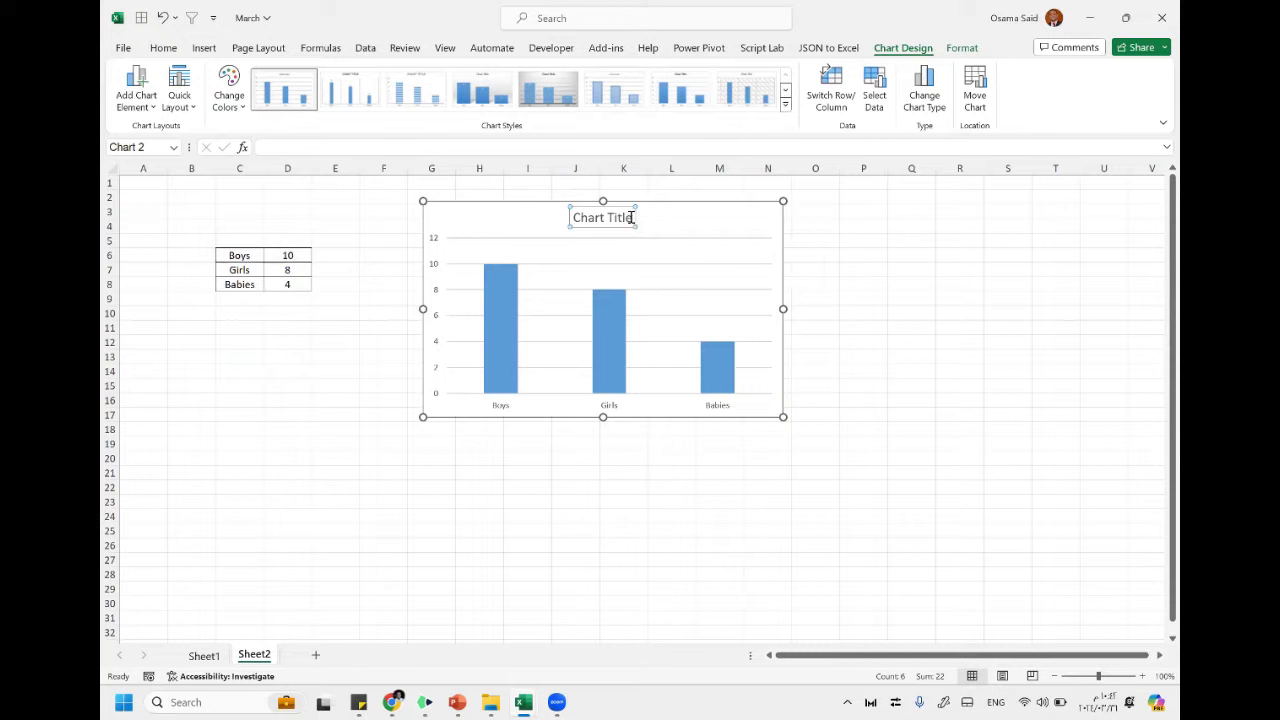
pyautogui.moveTo(631, 218); pyautogui.dragTo(576, 219)
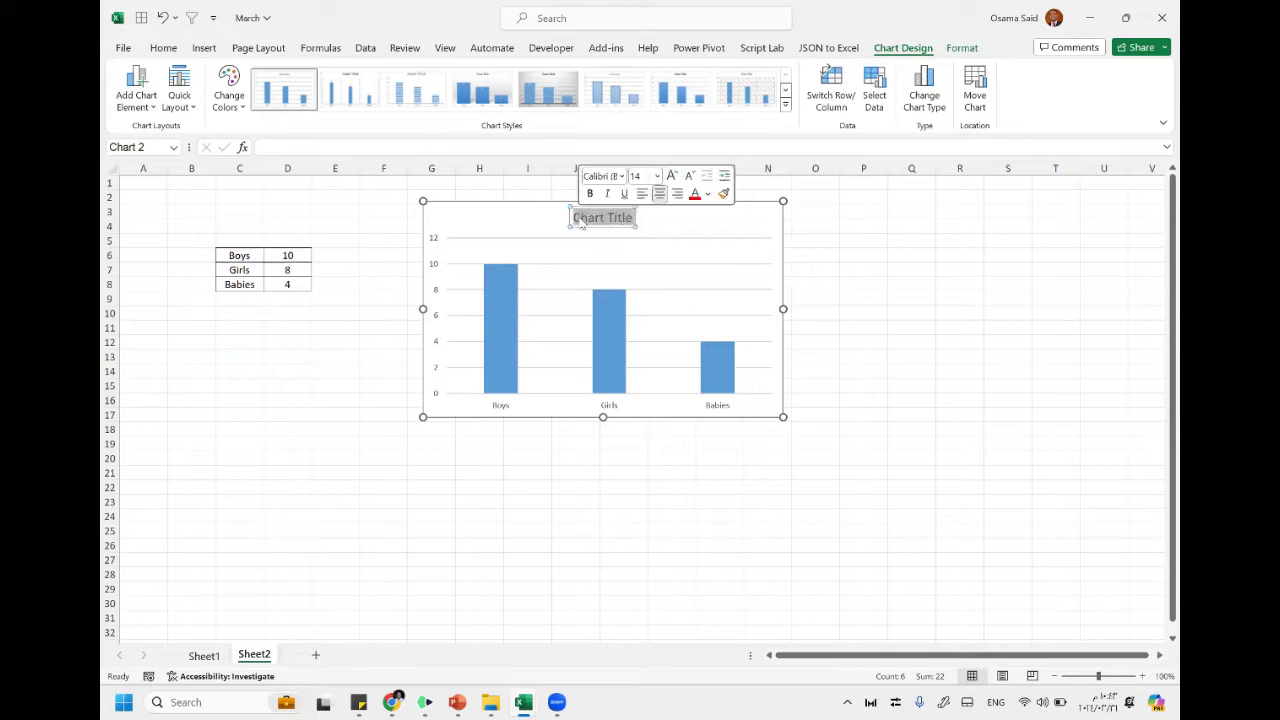
pyautogui.press('BackSpace')
pyautogui.write('ea')
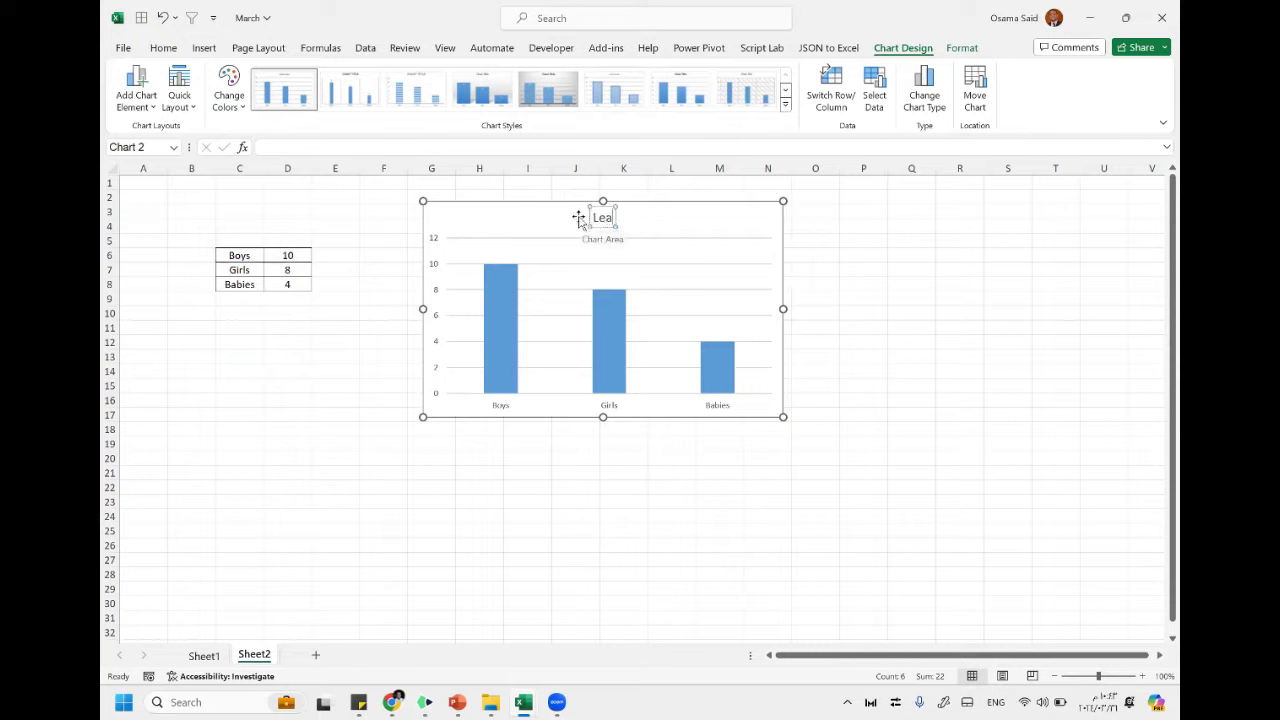
pyautogui.write('rning charts')
pyautogui.press('Escape')
pyautogui.press('Escape')
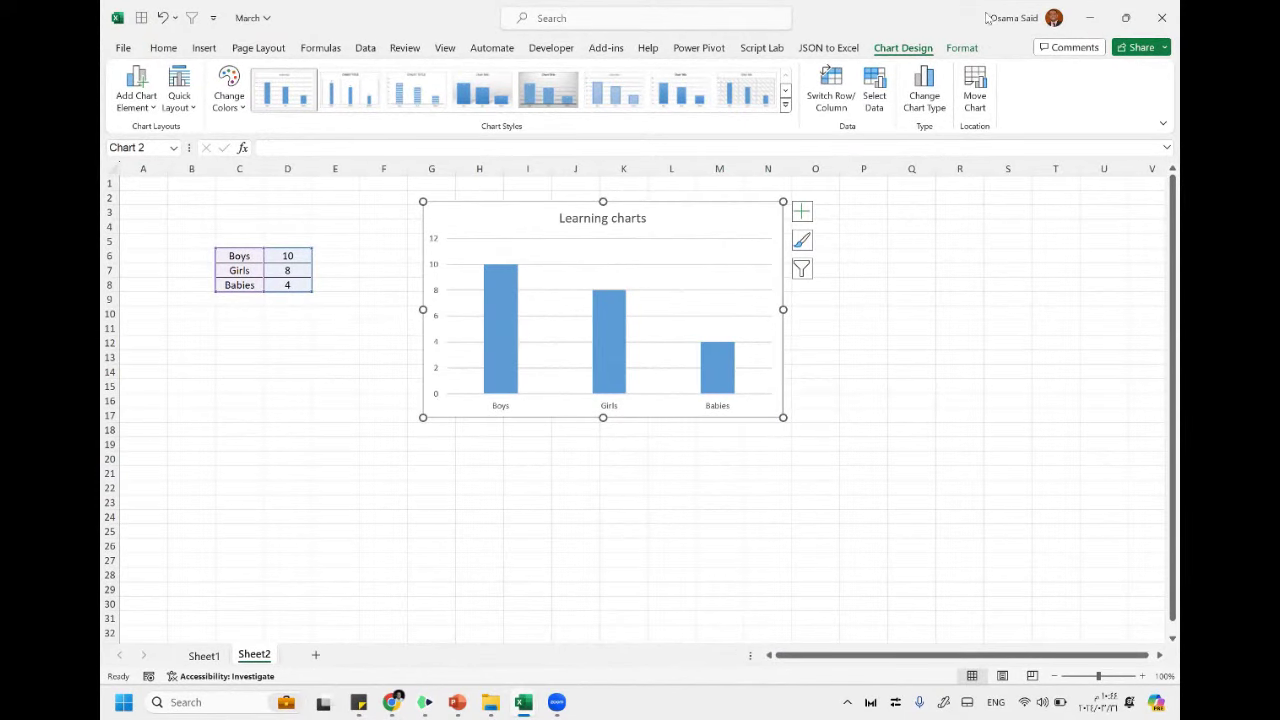
# Use Shape Fill on the Format tab to make the bars purple, then the Boys bar blue
pyautogui.click(962, 48)
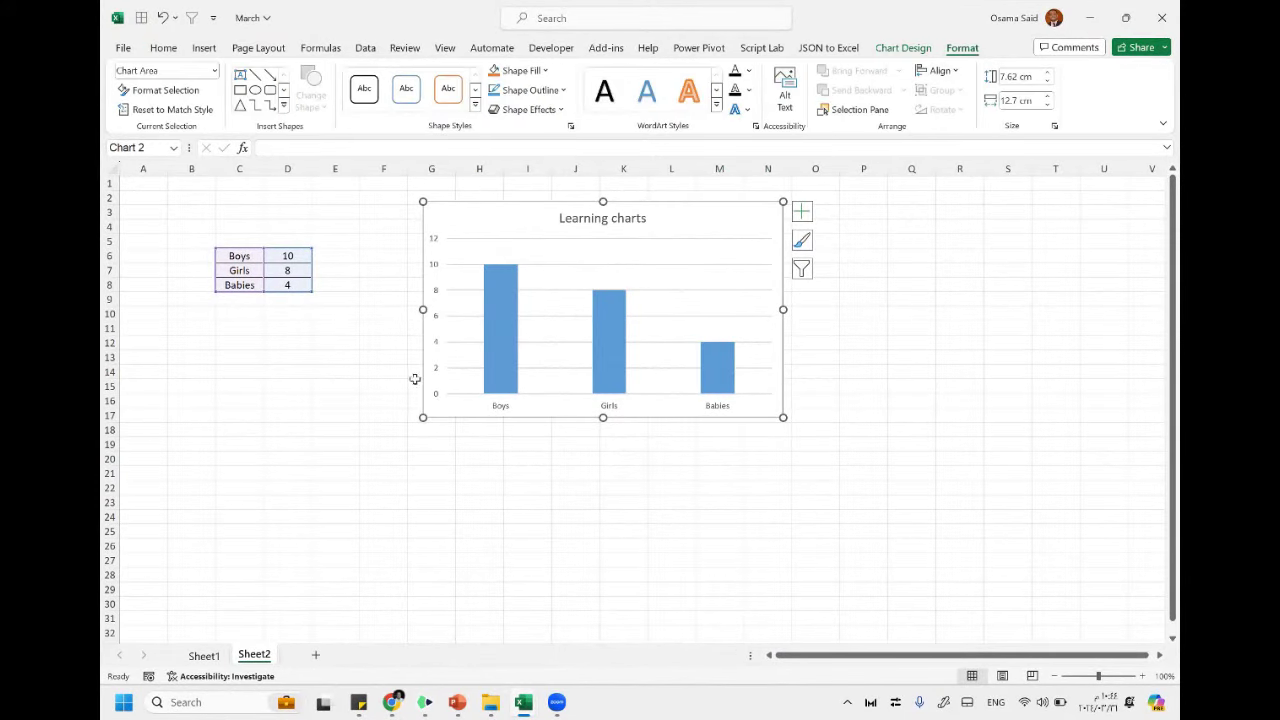
pyautogui.click(509, 302)
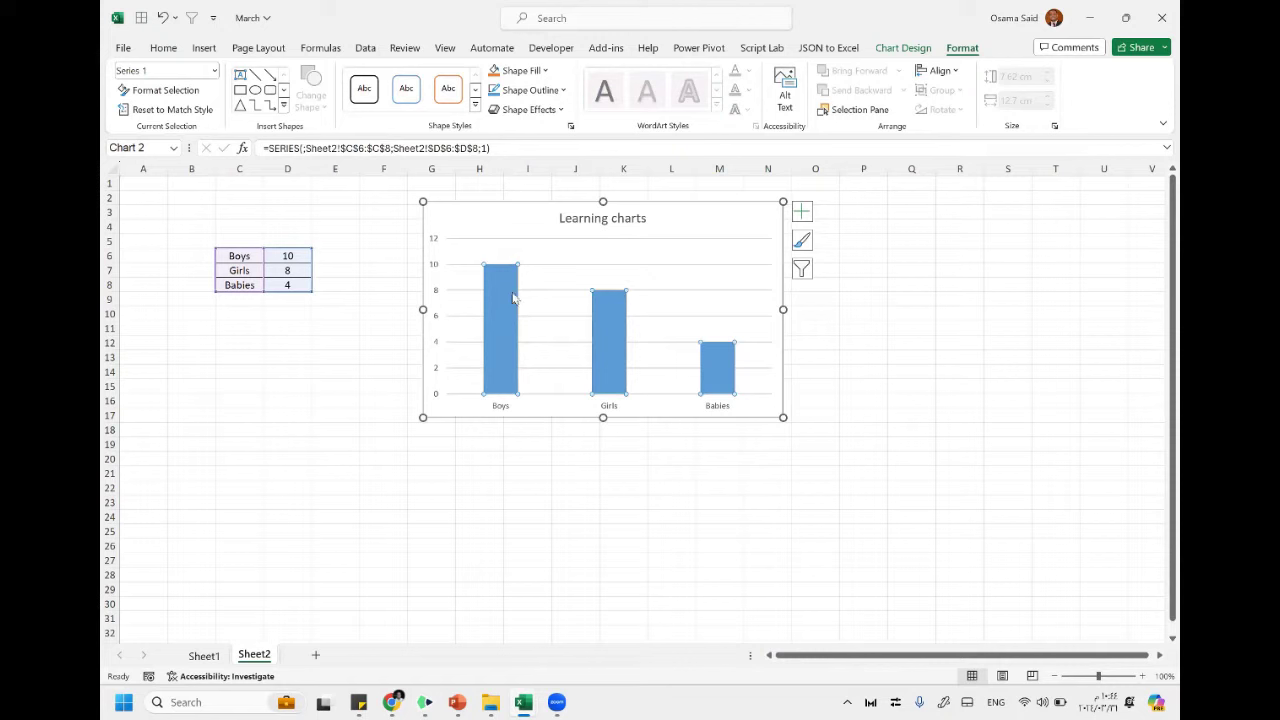
pyautogui.click(522, 71)
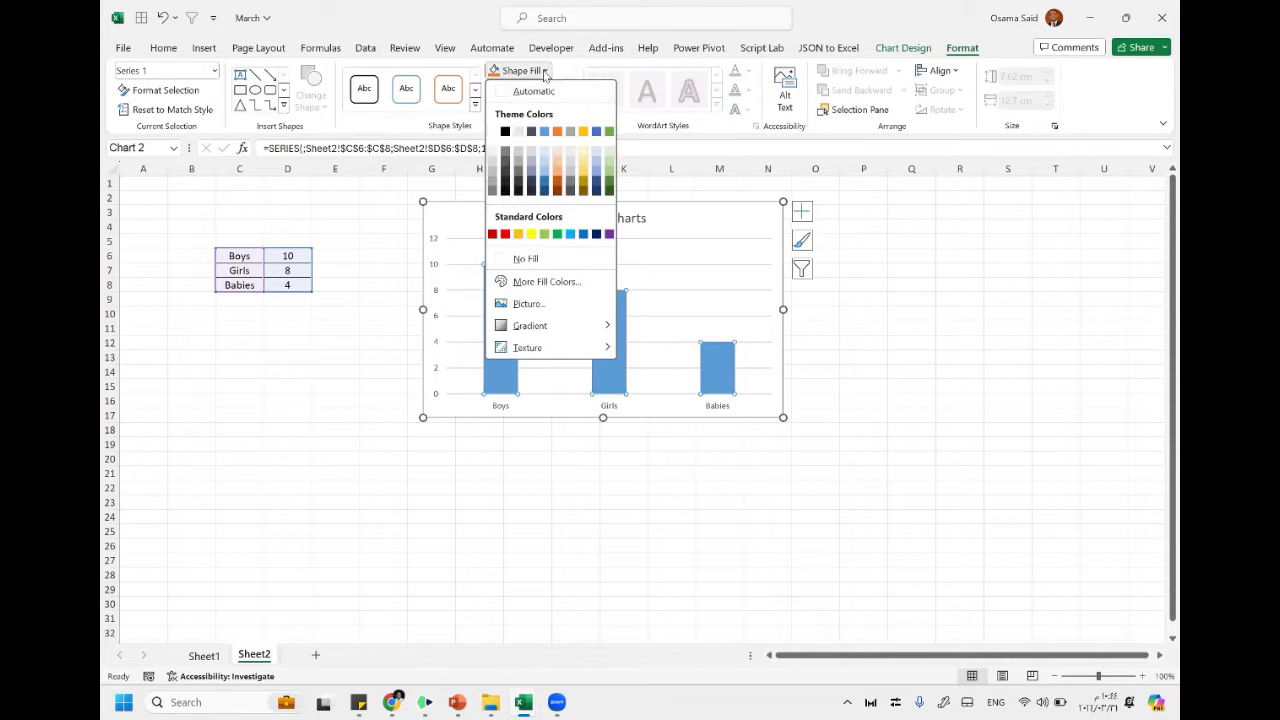
pyautogui.click(492, 234)
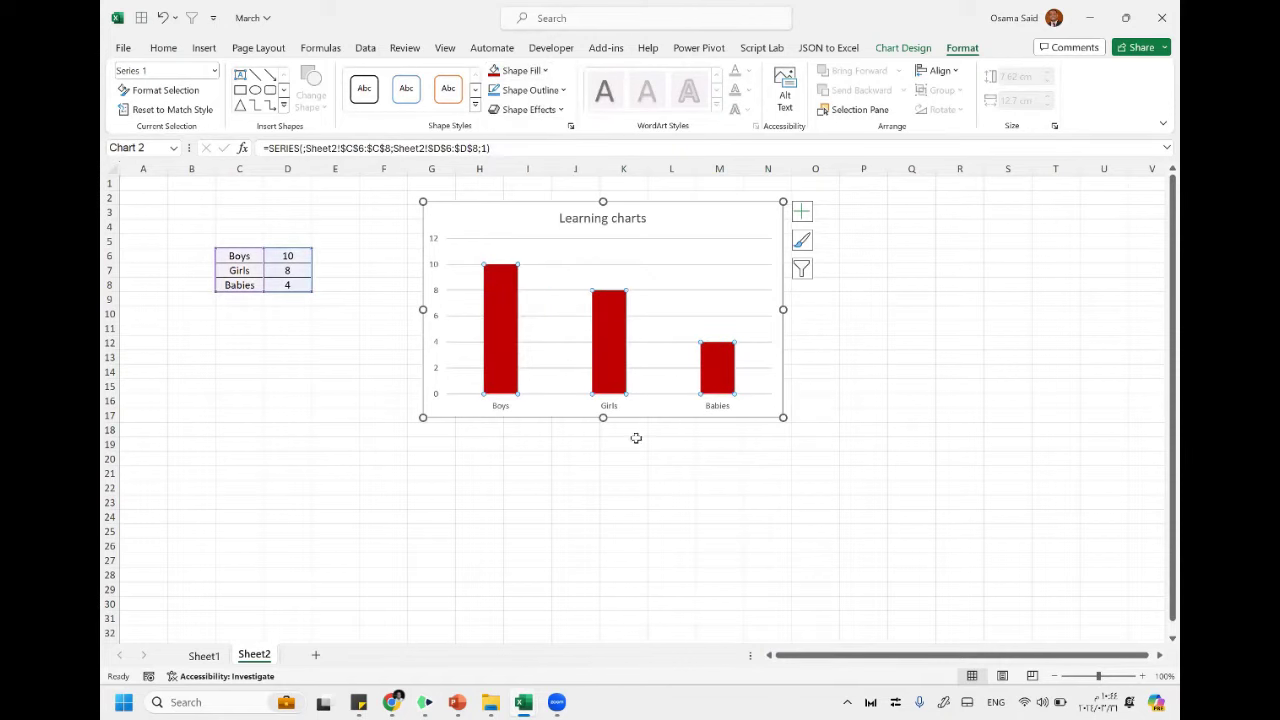
pyautogui.click(540, 70)
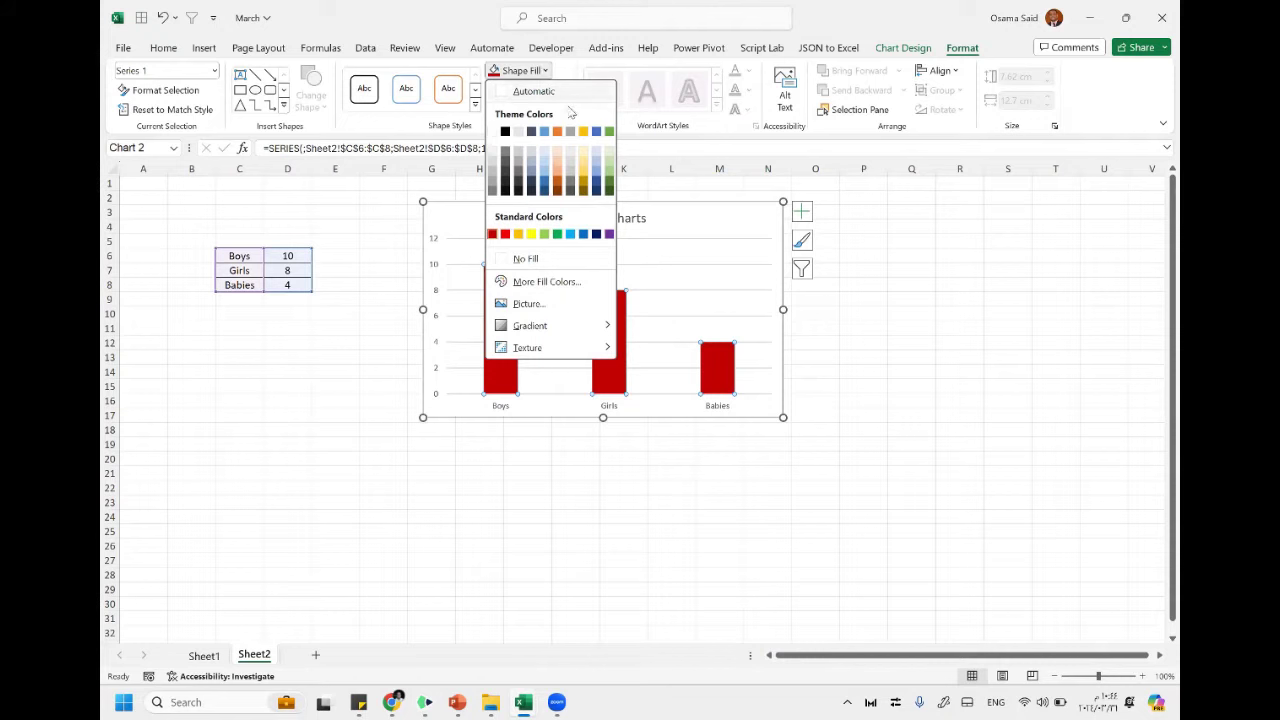
pyautogui.click(609, 234)
pyautogui.click(492, 297)
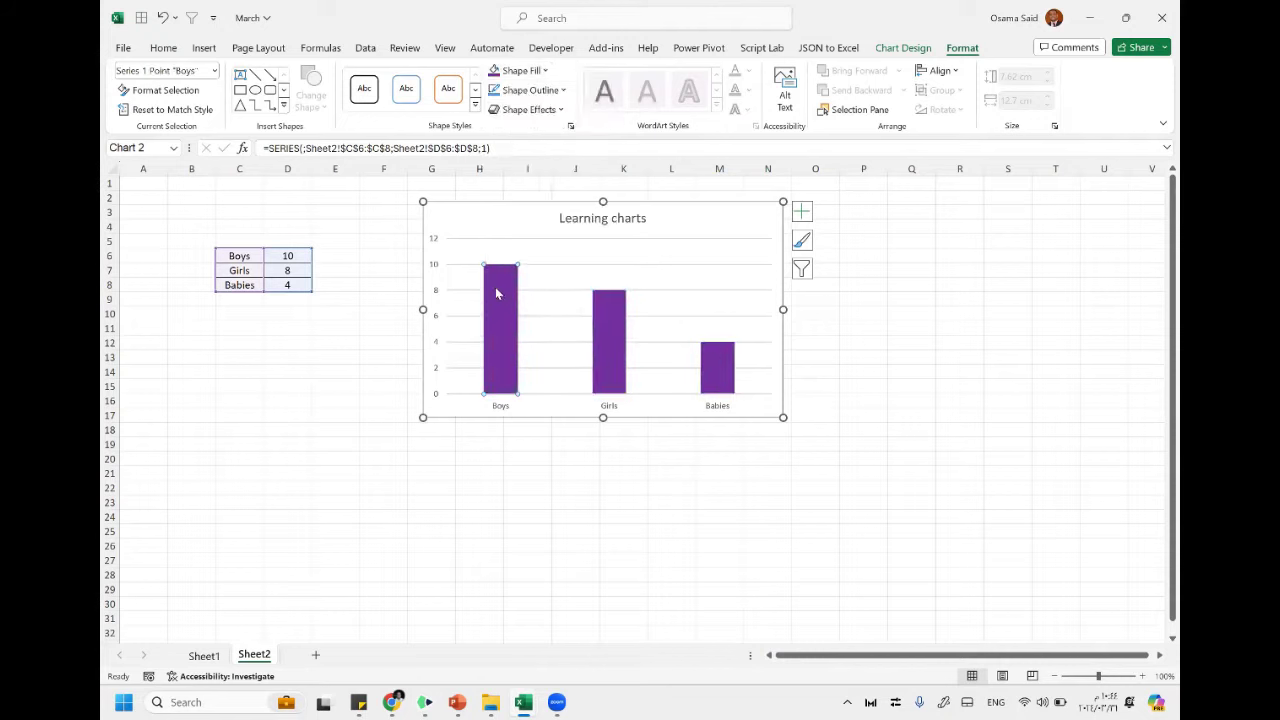
pyautogui.click(540, 70)
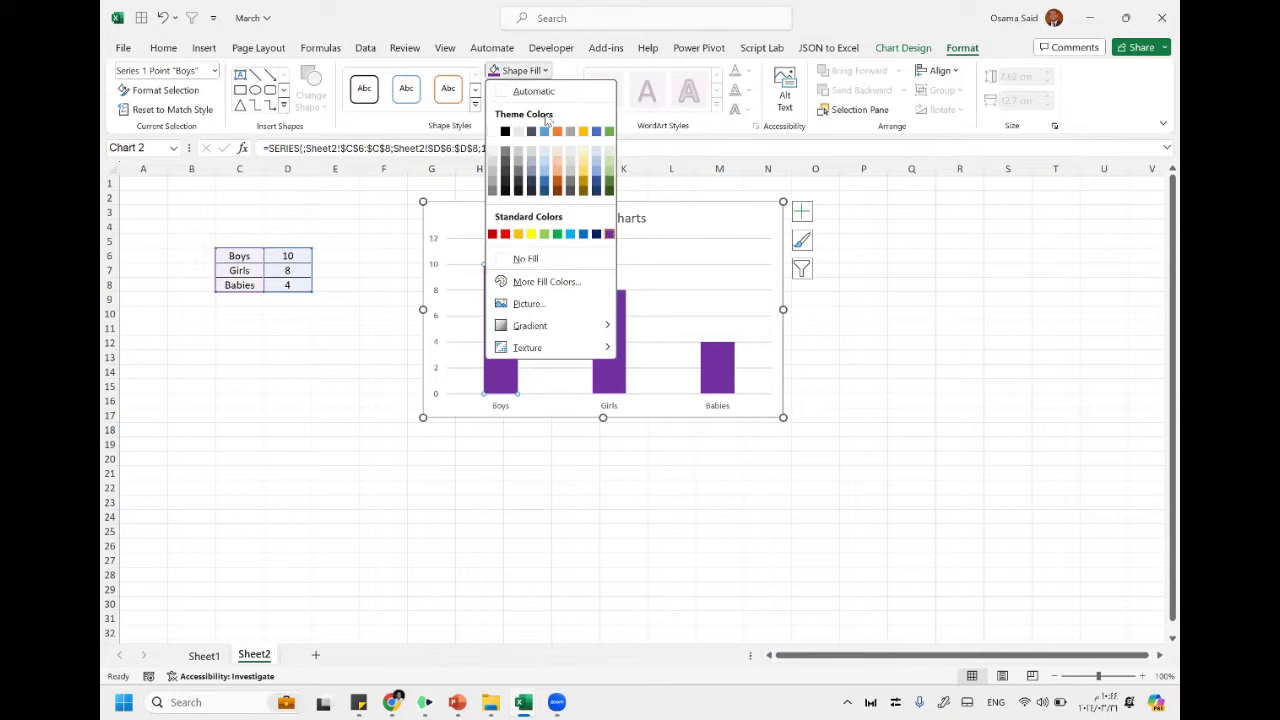
pyautogui.click(544, 182)
pyautogui.click(609, 340)
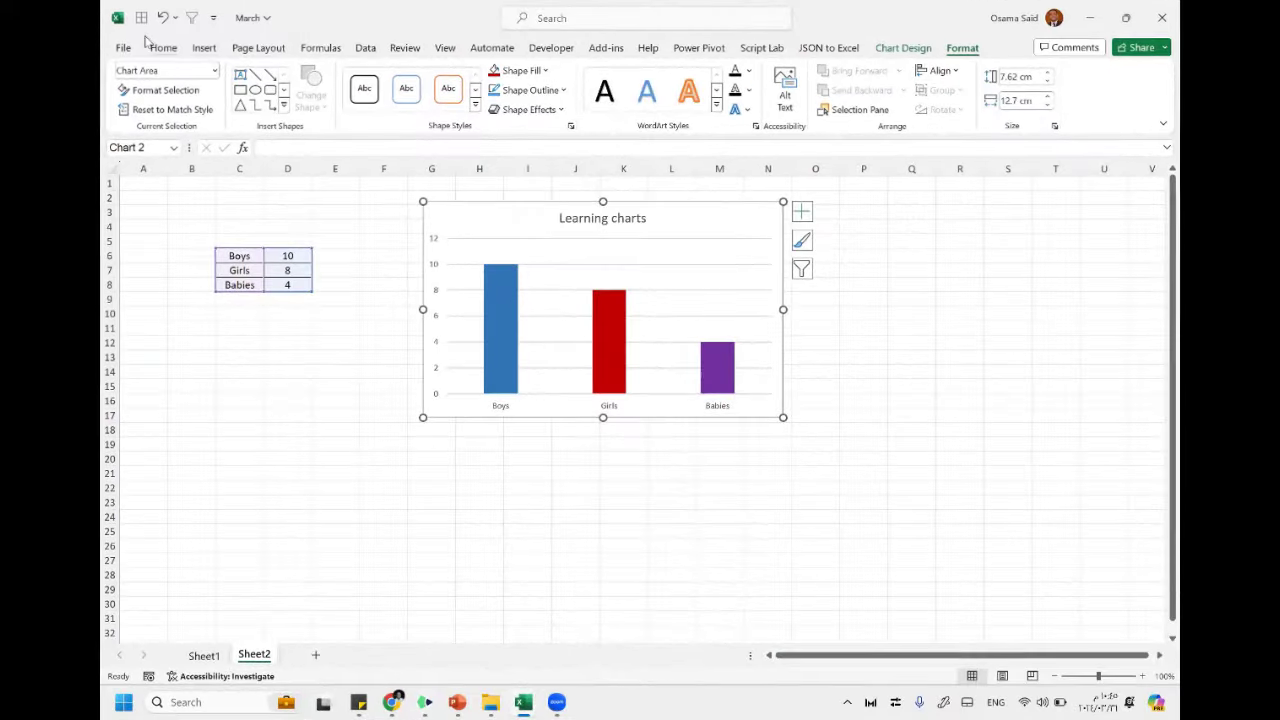
pyautogui.click(916, 48)
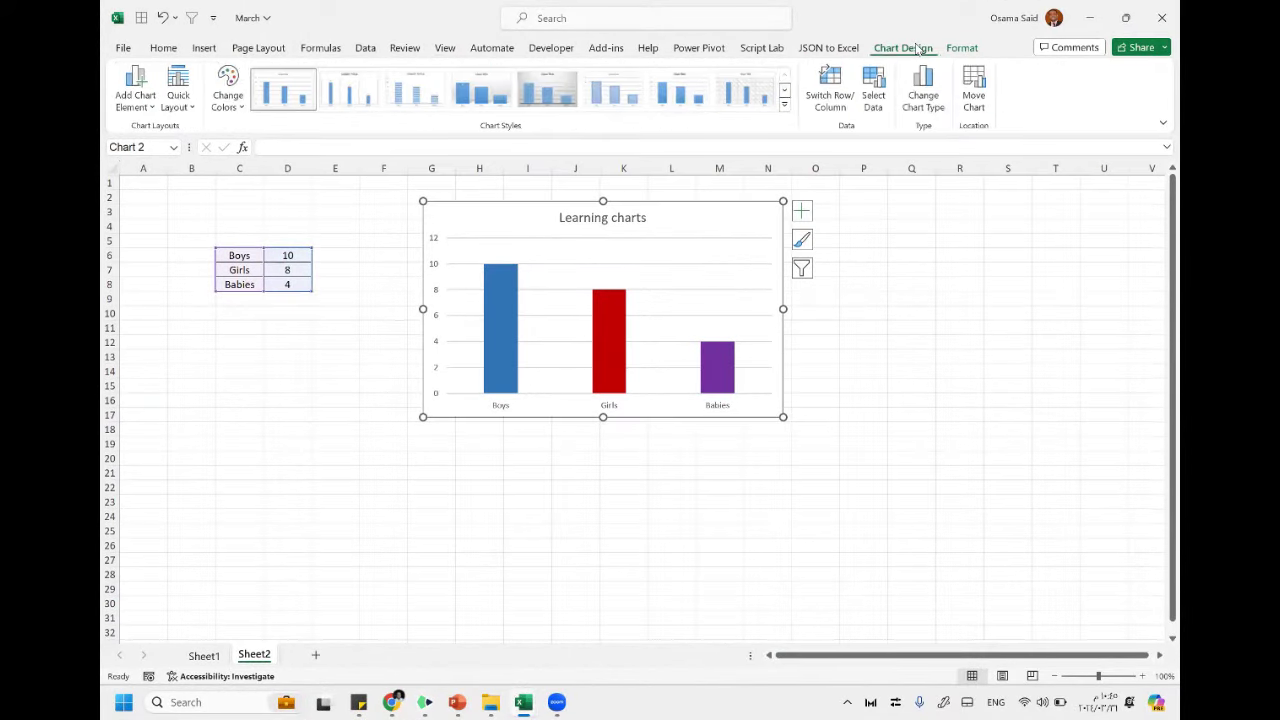
# Change the chart type to Bar > Clustered Bar after previewing Scatter, Pie and Column
pyautogui.click(925, 95)
pyautogui.click(452, 358)
pyautogui.click(458, 304)
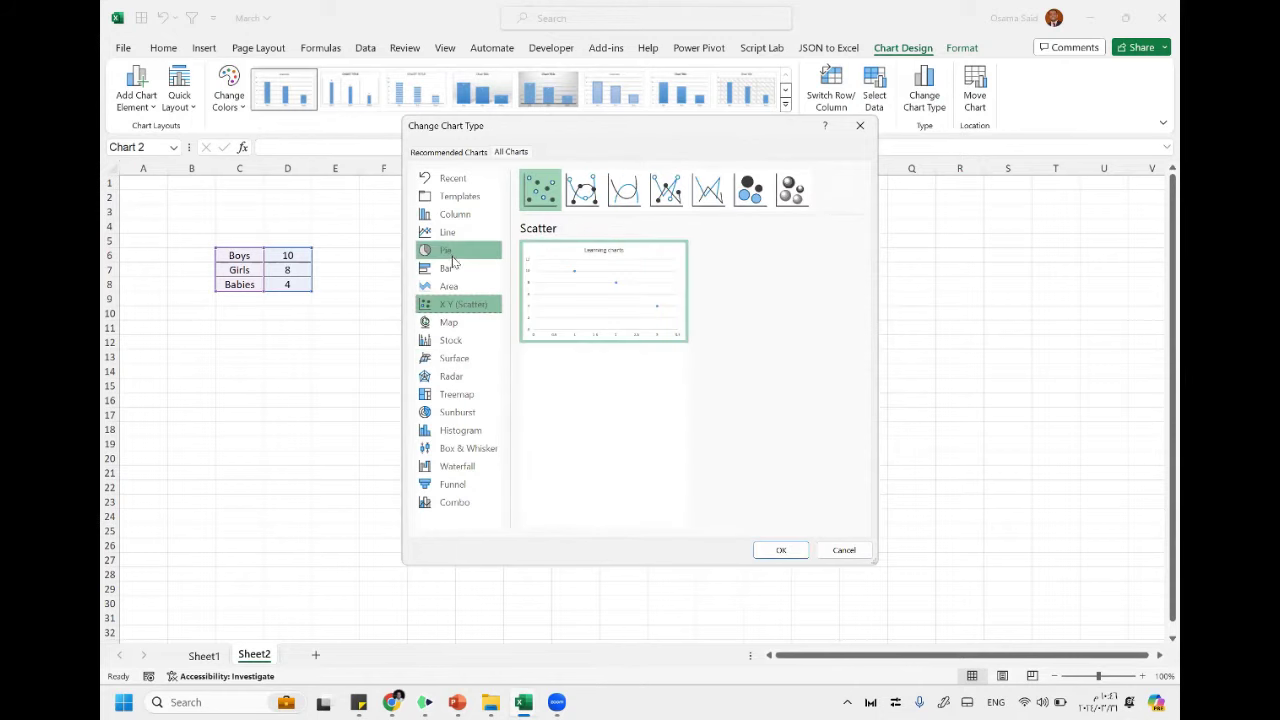
pyautogui.click(451, 255)
pyautogui.click(455, 214)
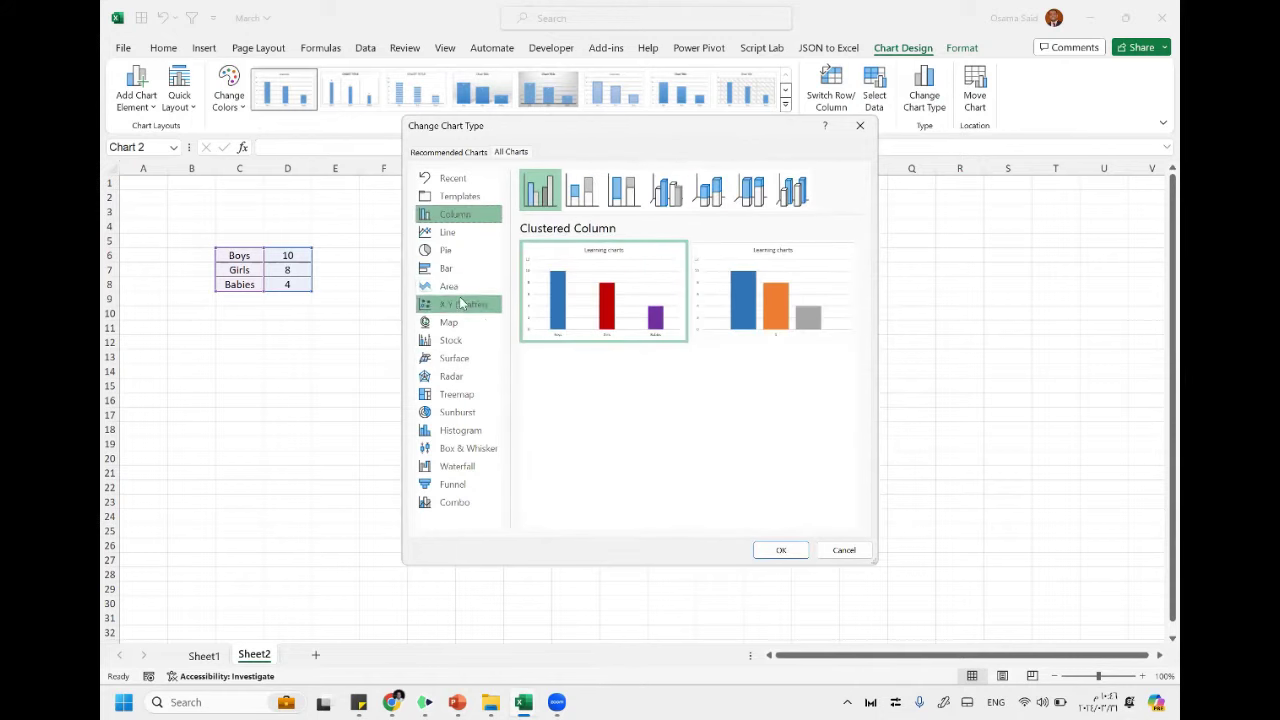
pyautogui.click(446, 268)
pyautogui.click(781, 550)
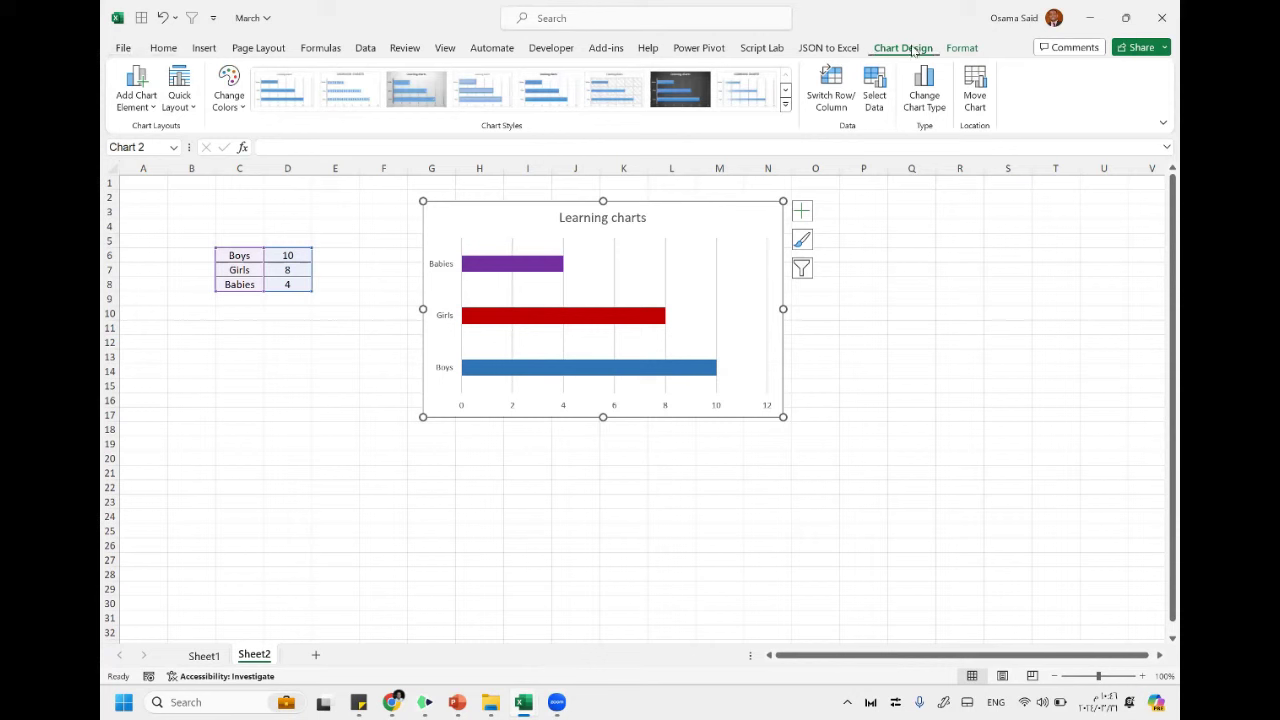
# Apply Quick Layout 9 to the bar chart, with the legend on the right
pyautogui.click(182, 110)
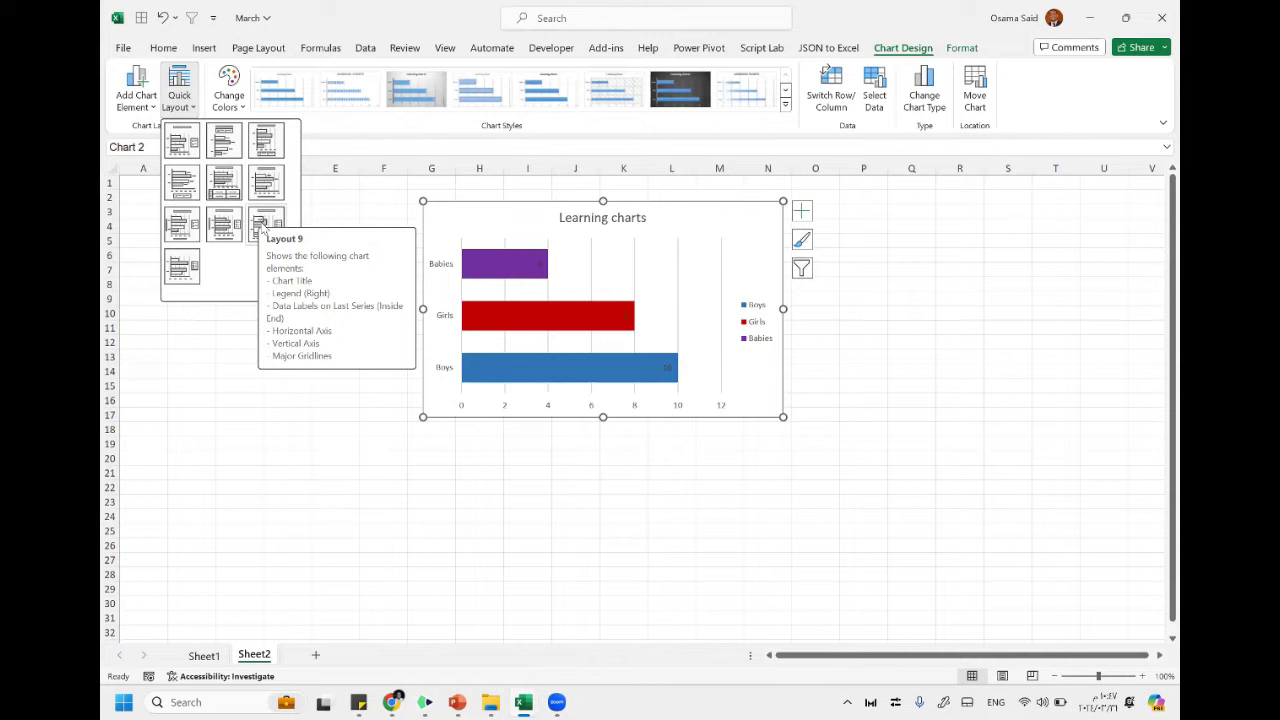
pyautogui.click(262, 224)
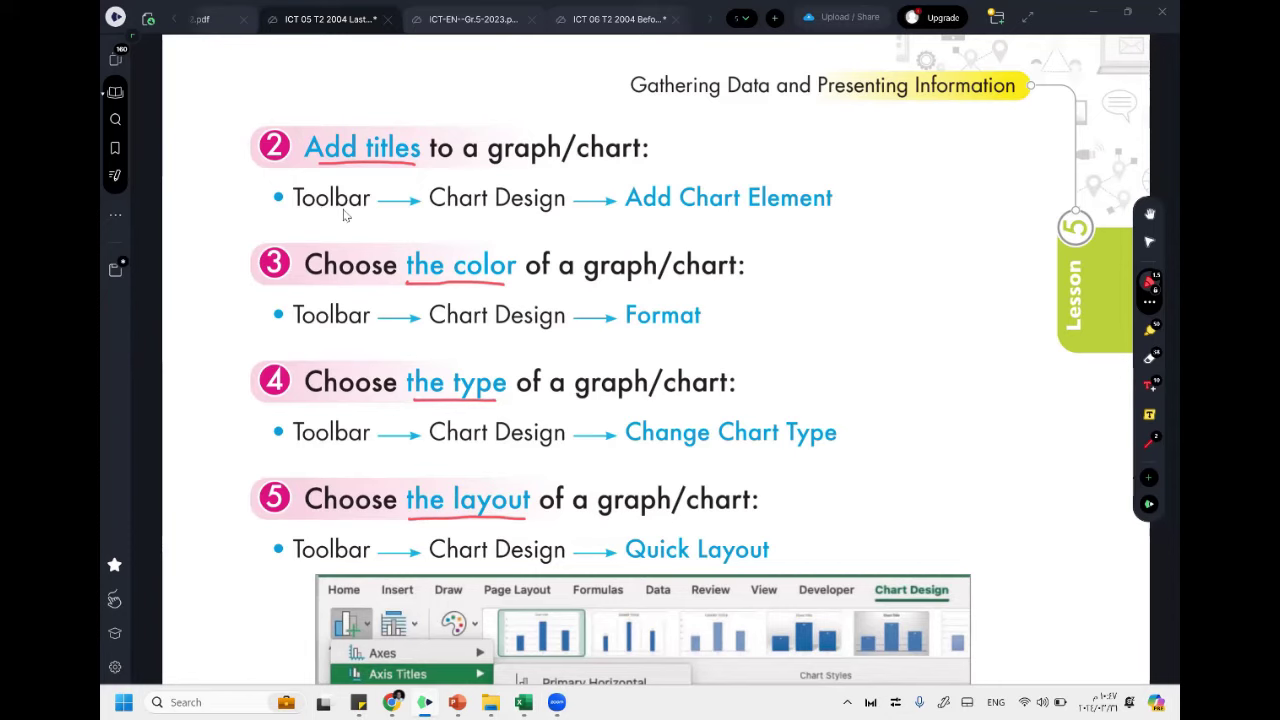
# Turn the textbook to page 97, 'Digital information-handling skills'
pyautogui.press('Left')
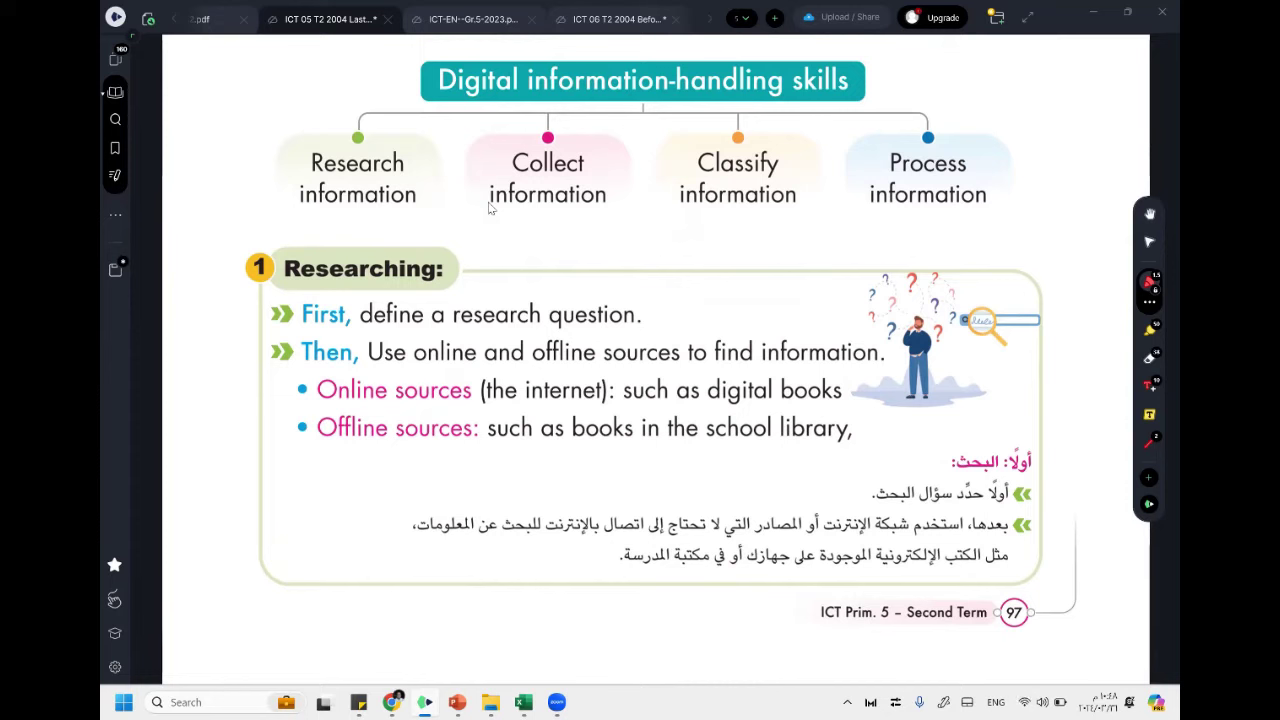
# Number Research, Collect, Classify and Process information 1–4 in red
pyautogui.moveTo(314, 113)
pyautogui.mouseDown()
pyautogui.moveTo(316, 132)
pyautogui.moveTo(300, 134)
pyautogui.moveTo(330, 120)
pyautogui.moveTo(318, 98)
pyautogui.mouseUp()
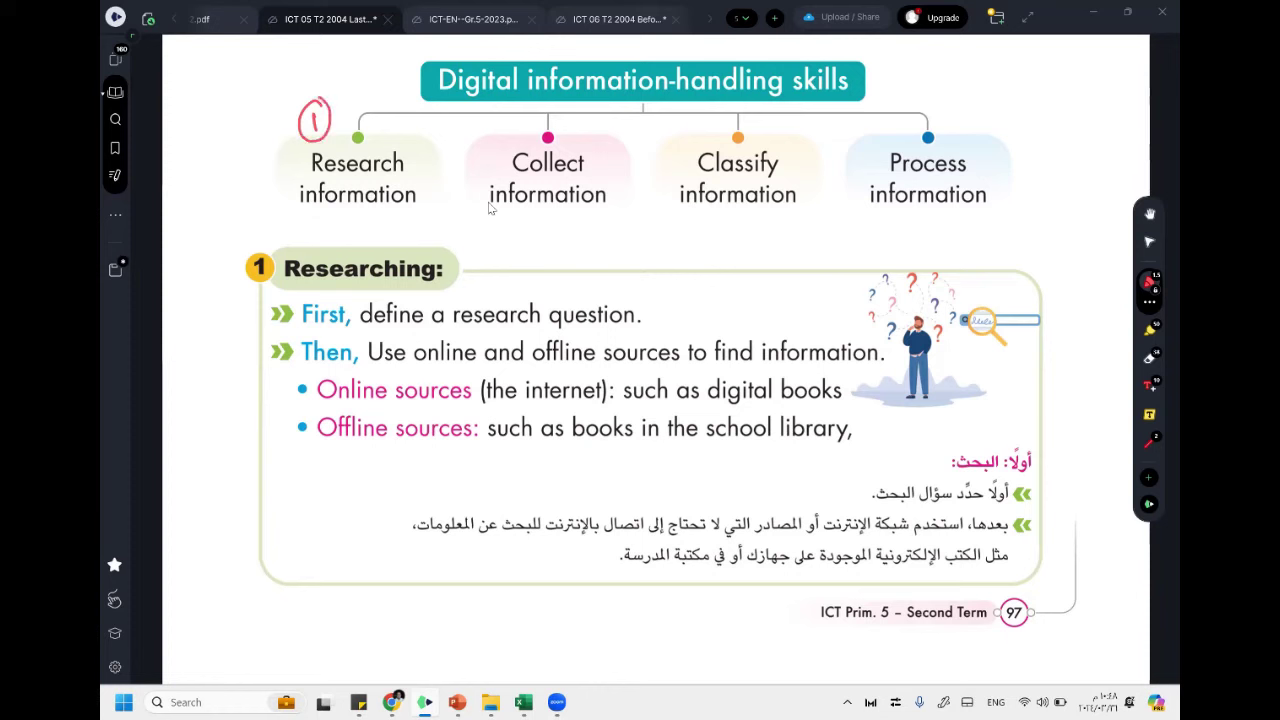
pyautogui.moveTo(495, 126)
pyautogui.mouseDown()
pyautogui.moveTo(507, 146)
pyautogui.moveTo(490, 154)
pyautogui.moveTo(506, 118)
pyautogui.mouseUp()
pyautogui.moveTo(689, 127)
pyautogui.mouseDown()
pyautogui.moveTo(690, 144)
pyautogui.moveTo(680, 120)
pyautogui.moveTo(710, 150)
pyautogui.moveTo(684, 118)
pyautogui.mouseUp()
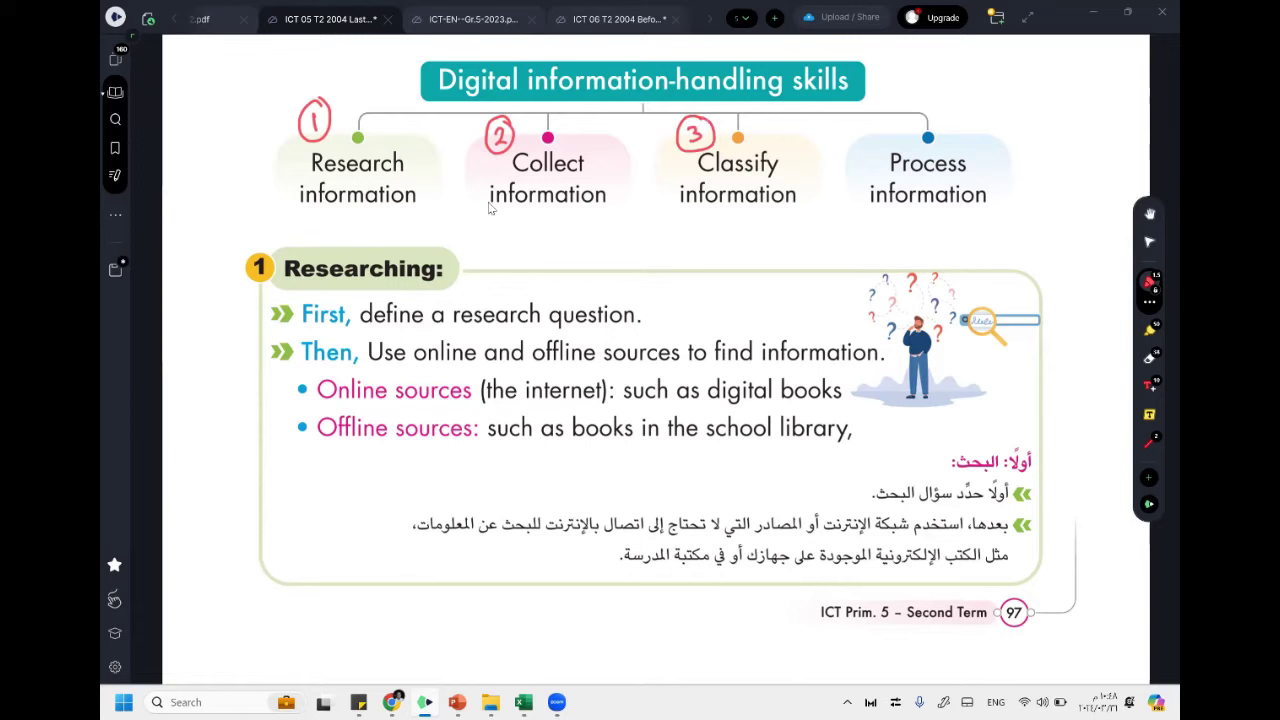
pyautogui.moveTo(873, 122)
pyautogui.mouseDown()
pyautogui.moveTo(880, 140)
pyautogui.moveTo(892, 118)
pyautogui.mouseUp()
# Tick the Researching heading and underline First, online and offline in red
pyautogui.moveTo(218, 272); pyautogui.dragTo(241, 261)
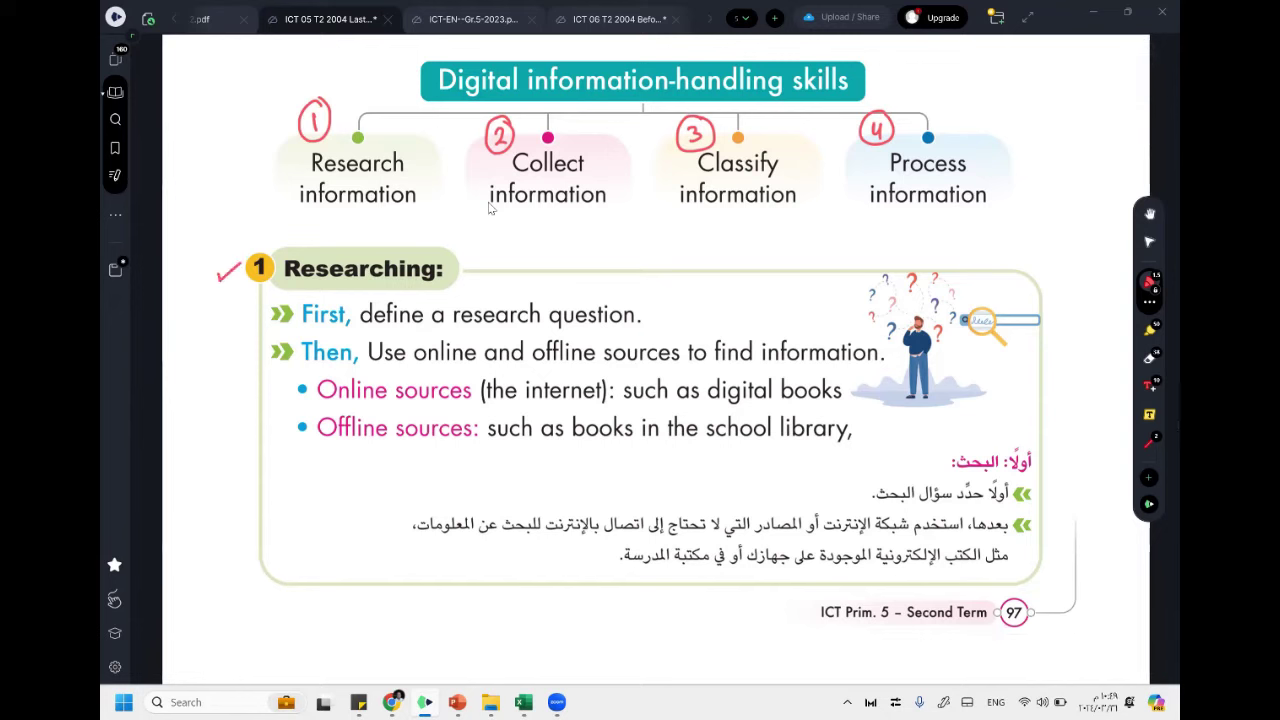
pyautogui.moveTo(304, 326); pyautogui.dragTo(338, 325)
pyautogui.moveTo(461, 365); pyautogui.dragTo(417, 365)
pyautogui.moveTo(532, 364); pyautogui.dragTo(596, 364)
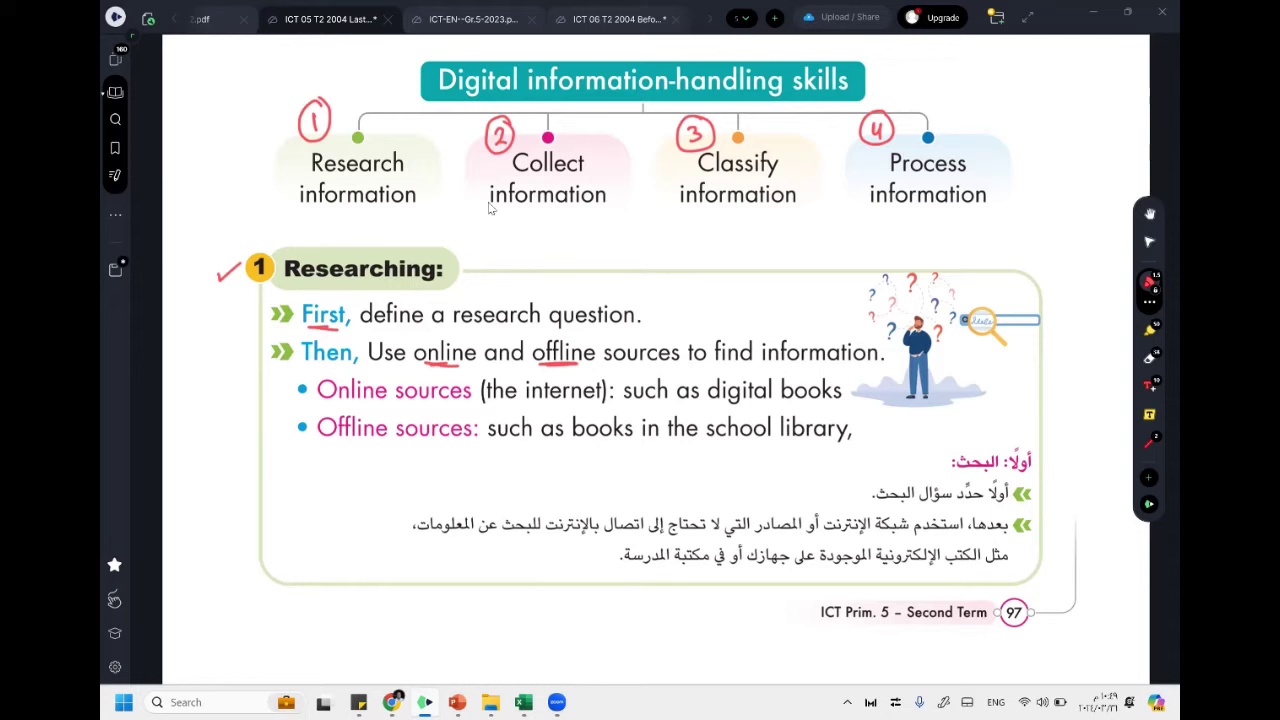
# Tick the online and offline source lines and underline internet, digital books and school library
pyautogui.moveTo(279, 392); pyautogui.dragTo(305, 385)
pyautogui.moveTo(604, 401); pyautogui.dragTo(522, 403)
pyautogui.moveTo(824, 403); pyautogui.dragTo(732, 402)
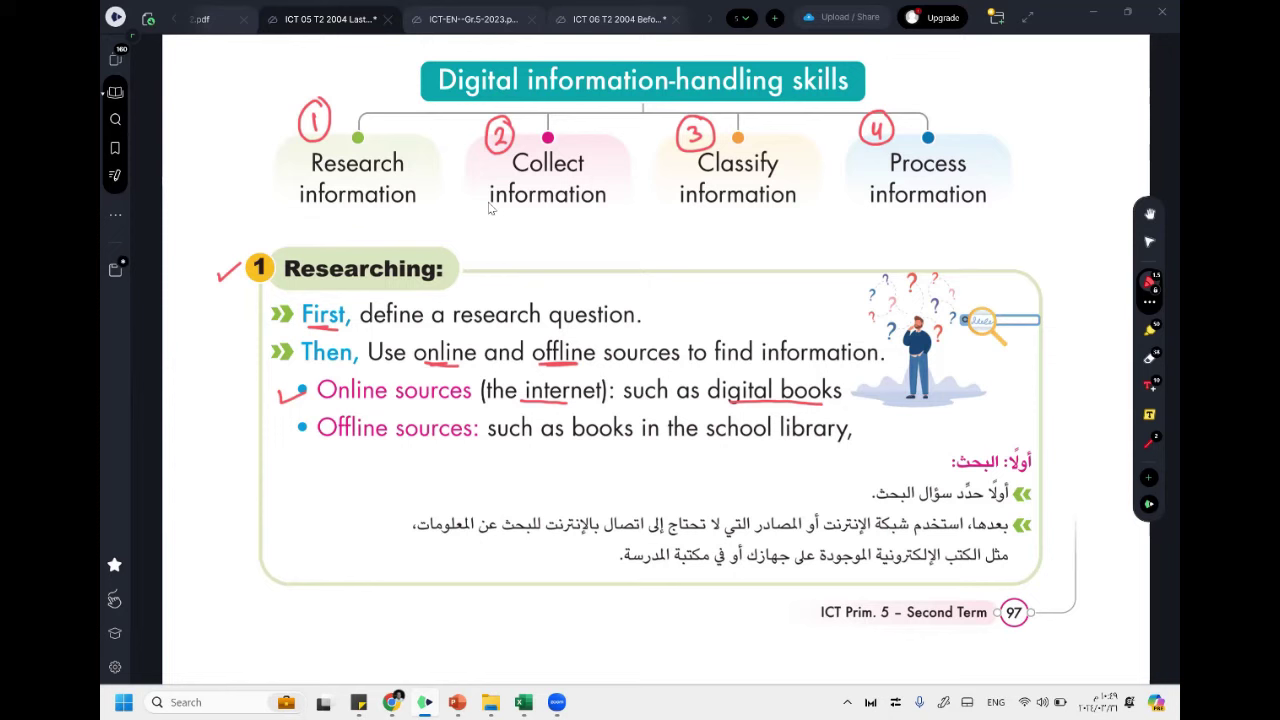
pyautogui.moveTo(586, 448)
pyautogui.mouseDown()
pyautogui.moveTo(614, 435)
pyautogui.moveTo(614, 446)
pyautogui.mouseUp()
pyautogui.moveTo(826, 446); pyautogui.dragTo(714, 450)
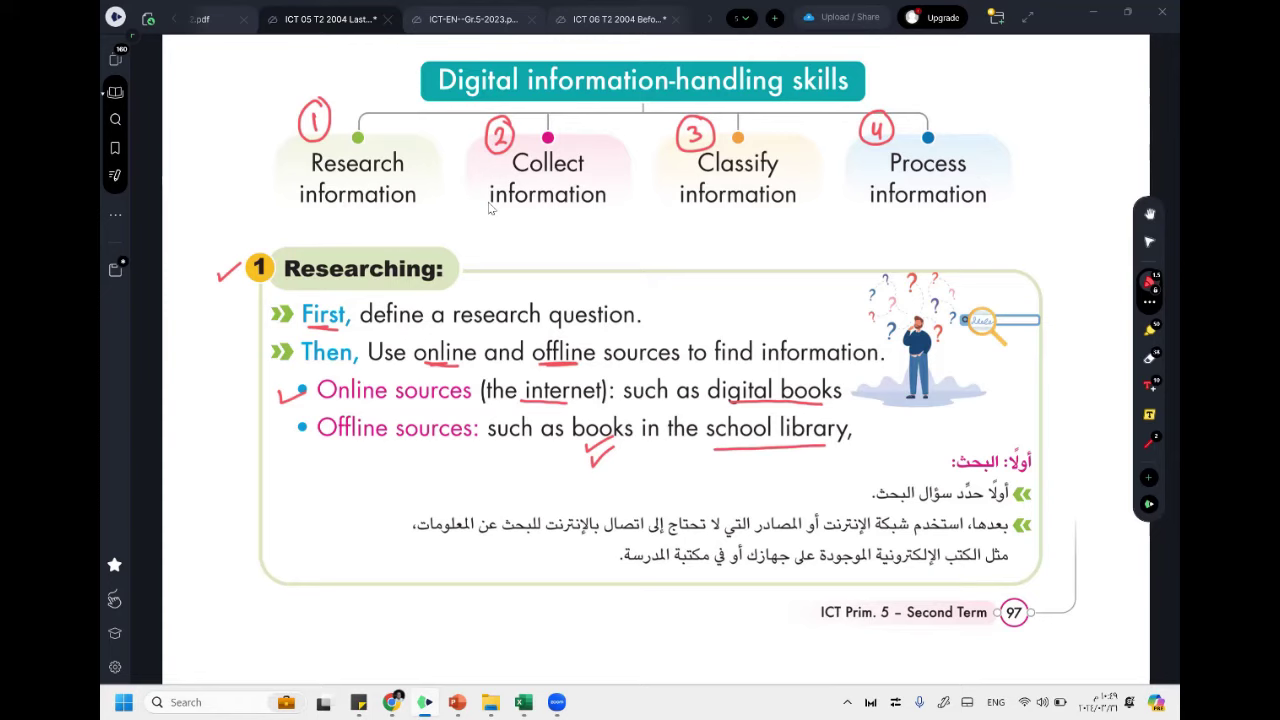
# In the Collecting section, tick Word, Excel and pen and paper in red
pyautogui.scroll(-10, 490, 208)
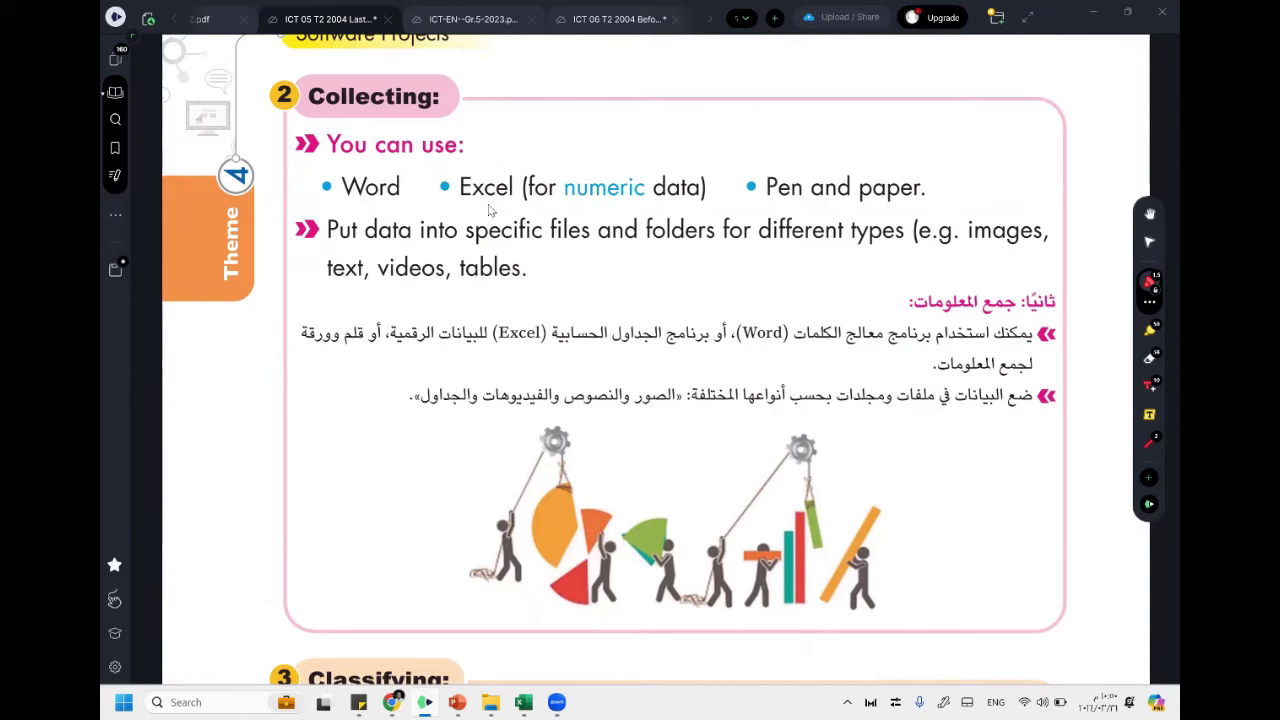
pyautogui.moveTo(368, 212); pyautogui.dragTo(385, 204)
pyautogui.moveTo(481, 205); pyautogui.dragTo(482, 218)
pyautogui.moveTo(838, 208); pyautogui.dragTo(864, 202)
# Underline numeric, specific files and folders and images, and tick a listed file type
pyautogui.moveTo(627, 203); pyautogui.dragTo(563, 204)
pyautogui.moveTo(486, 248); pyautogui.dragTo(696, 247)
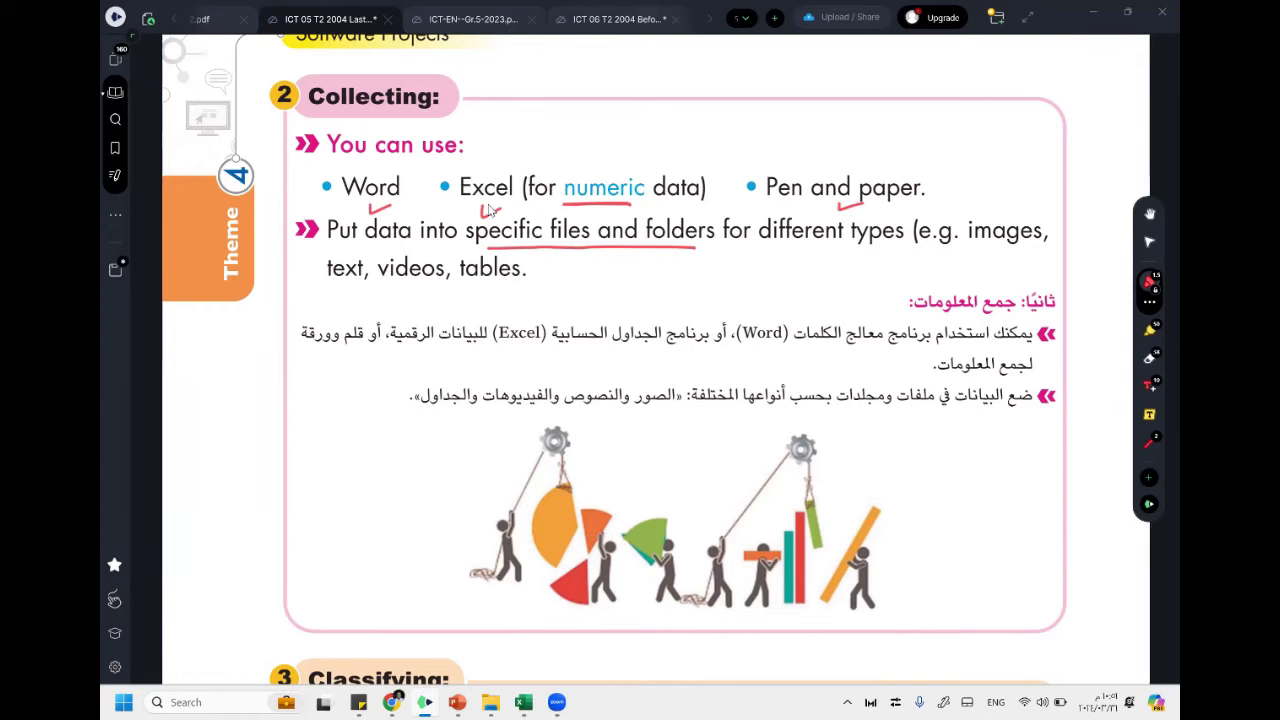
pyautogui.moveTo(984, 246); pyautogui.dragTo(1040, 252)
pyautogui.moveTo(327, 289)
pyautogui.mouseDown()
pyautogui.moveTo(330, 306)
pyautogui.moveTo(353, 285)
pyautogui.moveTo(392, 303)
pyautogui.moveTo(415, 285)
pyautogui.moveTo(474, 298)
pyautogui.moveTo(500, 281)
pyautogui.mouseUp()
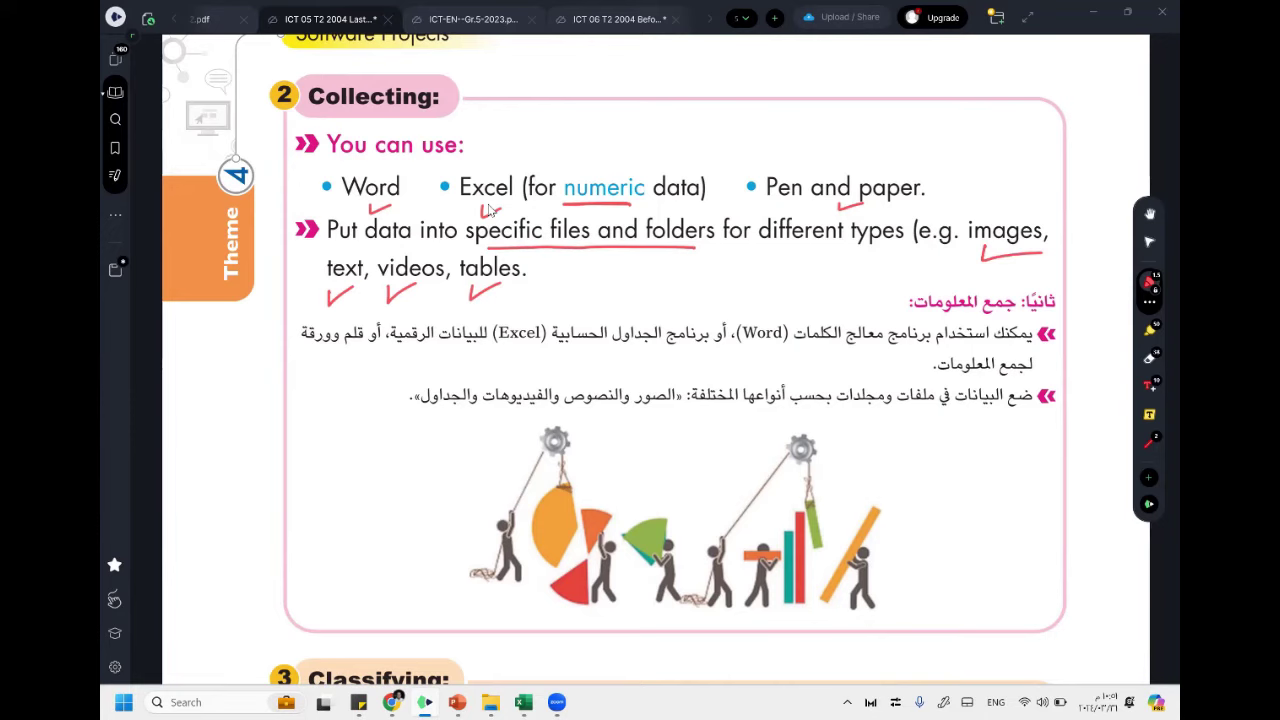
# Underline classify, provide, of data and graph in the Classifying sentence in red
pyautogui.scroll(-5, 490, 208)
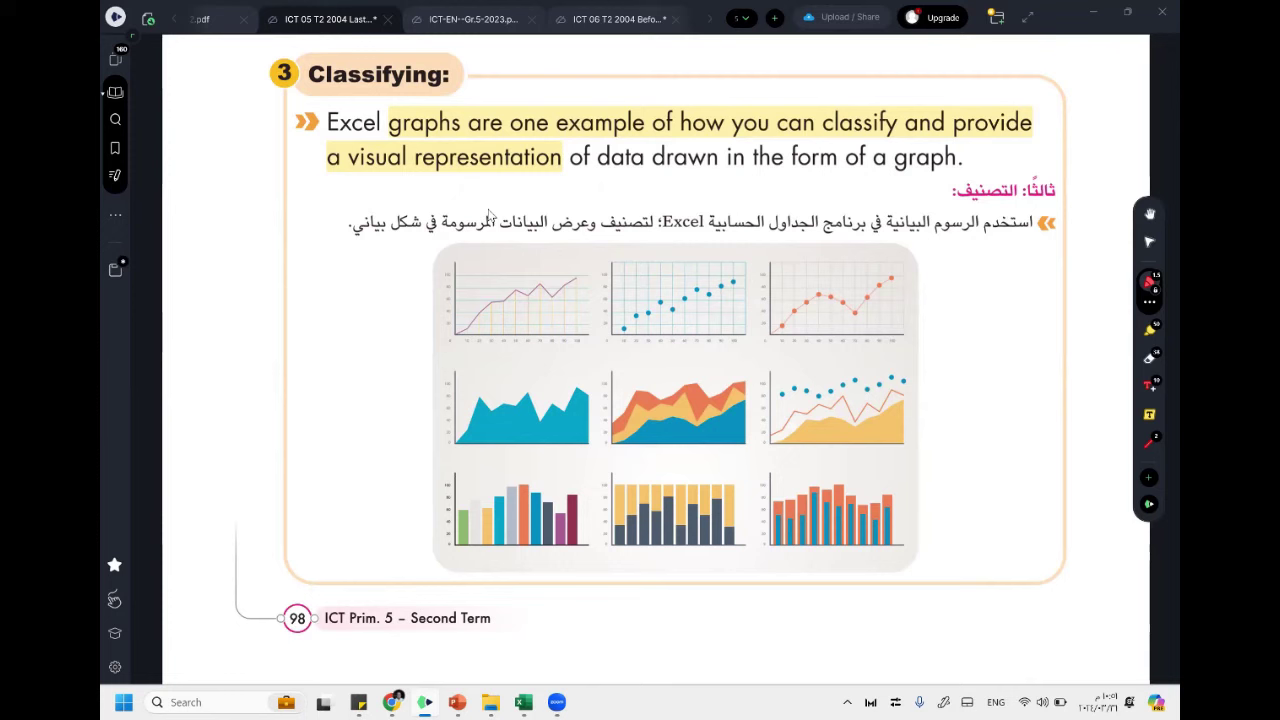
pyautogui.moveTo(886, 139); pyautogui.dragTo(824, 138)
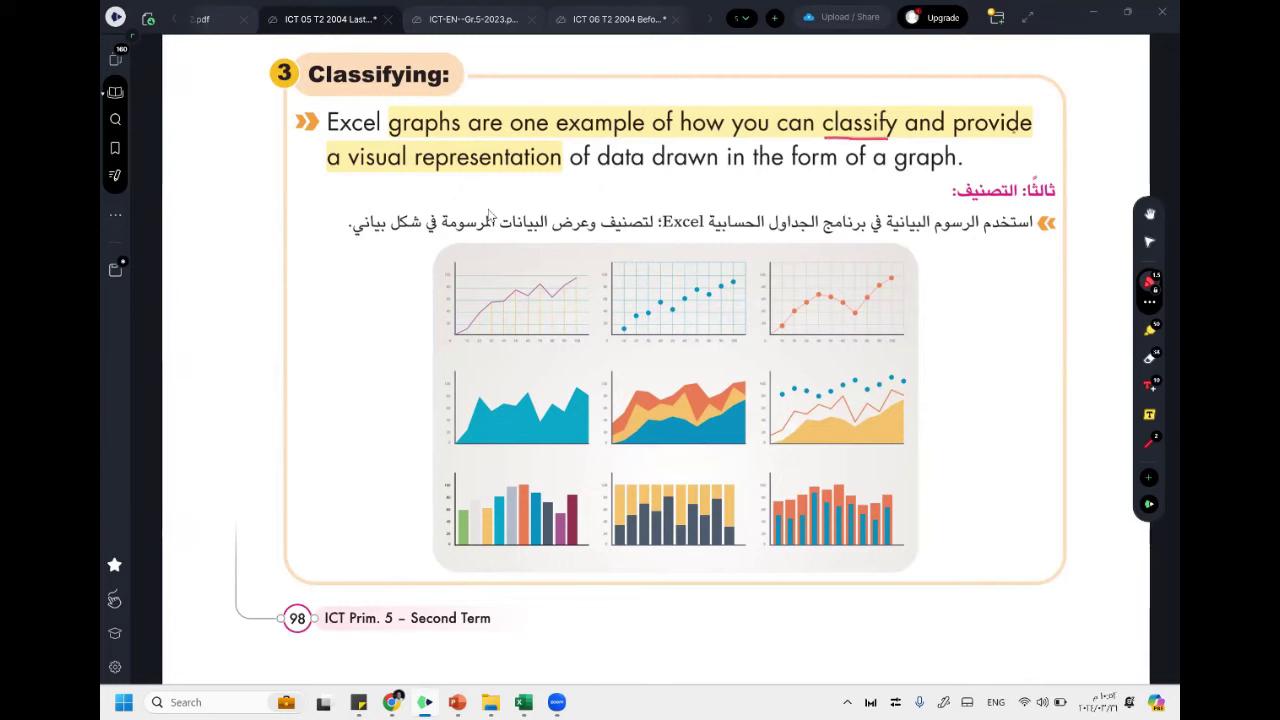
pyautogui.moveTo(1014, 133); pyautogui.dragTo(953, 133)
pyautogui.moveTo(634, 175); pyautogui.dragTo(560, 175)
pyautogui.moveTo(946, 175); pyautogui.dragTo(858, 175)
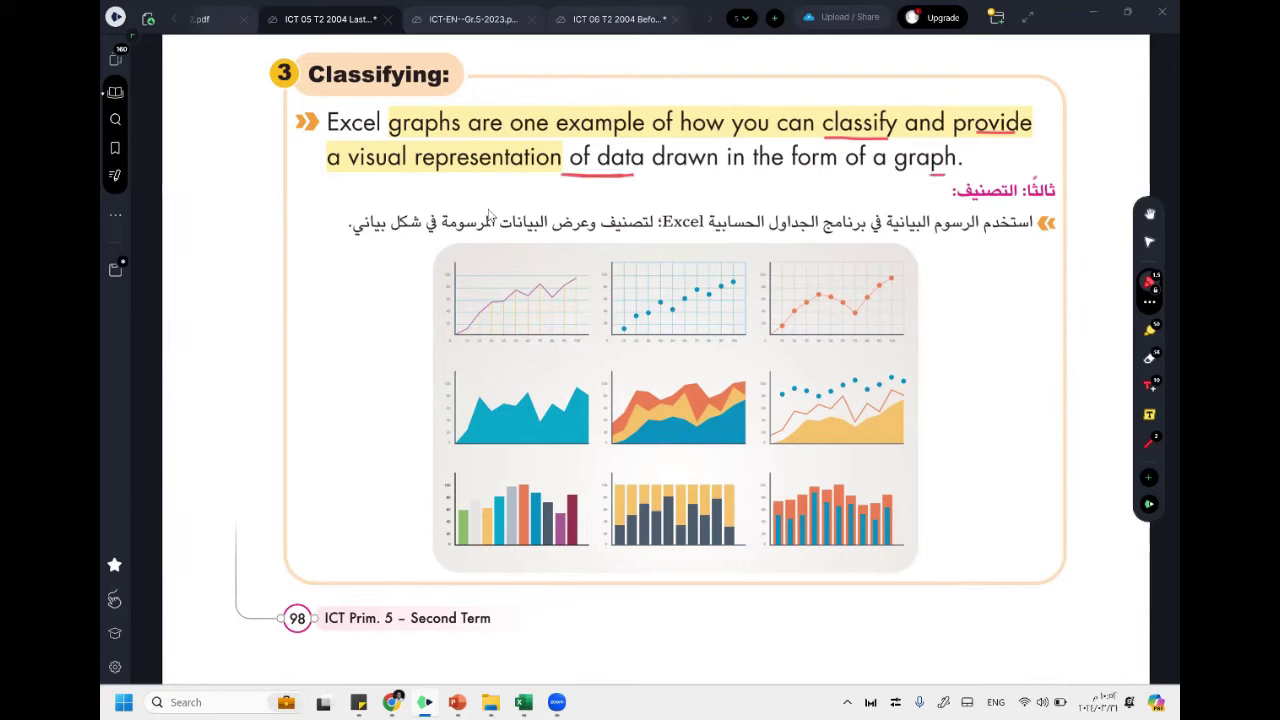
pyautogui.moveTo(578, 180); pyautogui.dragTo(385, 178)
pyautogui.moveTo(962, 170); pyautogui.dragTo(753, 172)
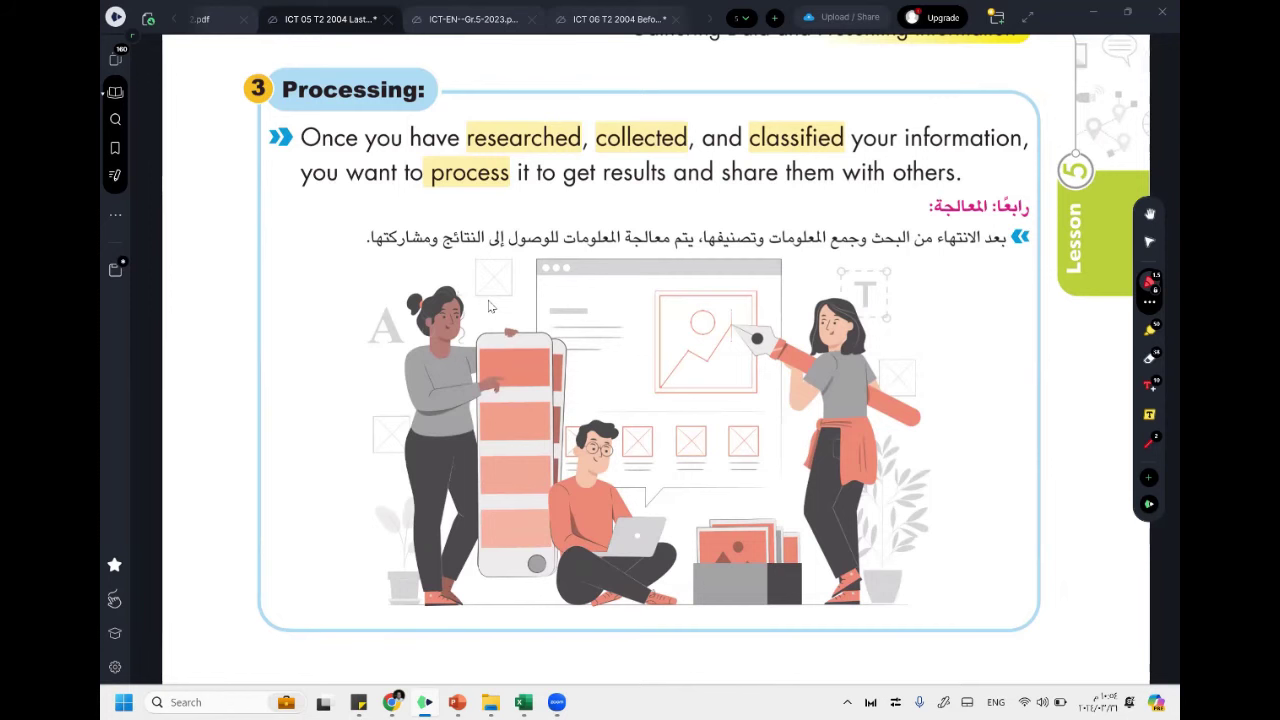
# Write red circled numbers 1–3 above researched, collected and classified
pyautogui.moveTo(523, 96)
pyautogui.mouseDown()
pyautogui.moveTo(527, 114)
pyautogui.moveTo(510, 98)
pyautogui.moveTo(540, 86)
pyautogui.mouseUp()
pyautogui.moveTo(635, 93)
pyautogui.mouseDown()
pyautogui.moveTo(649, 110)
pyautogui.moveTo(640, 79)
pyautogui.moveTo(620, 110)
pyautogui.moveTo(656, 84)
pyautogui.mouseUp()
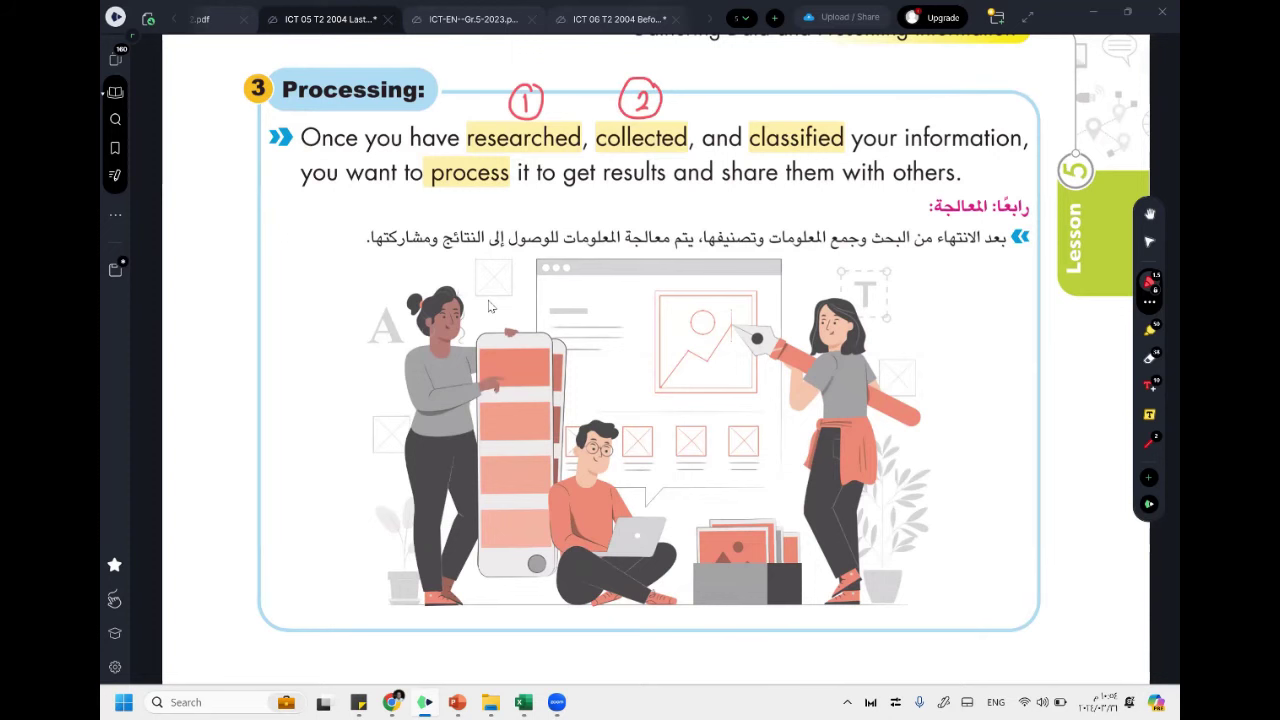
pyautogui.moveTo(795, 96)
pyautogui.mouseDown()
pyautogui.moveTo(802, 119)
pyautogui.moveTo(818, 84)
pyautogui.moveTo(781, 102)
pyautogui.mouseUp()
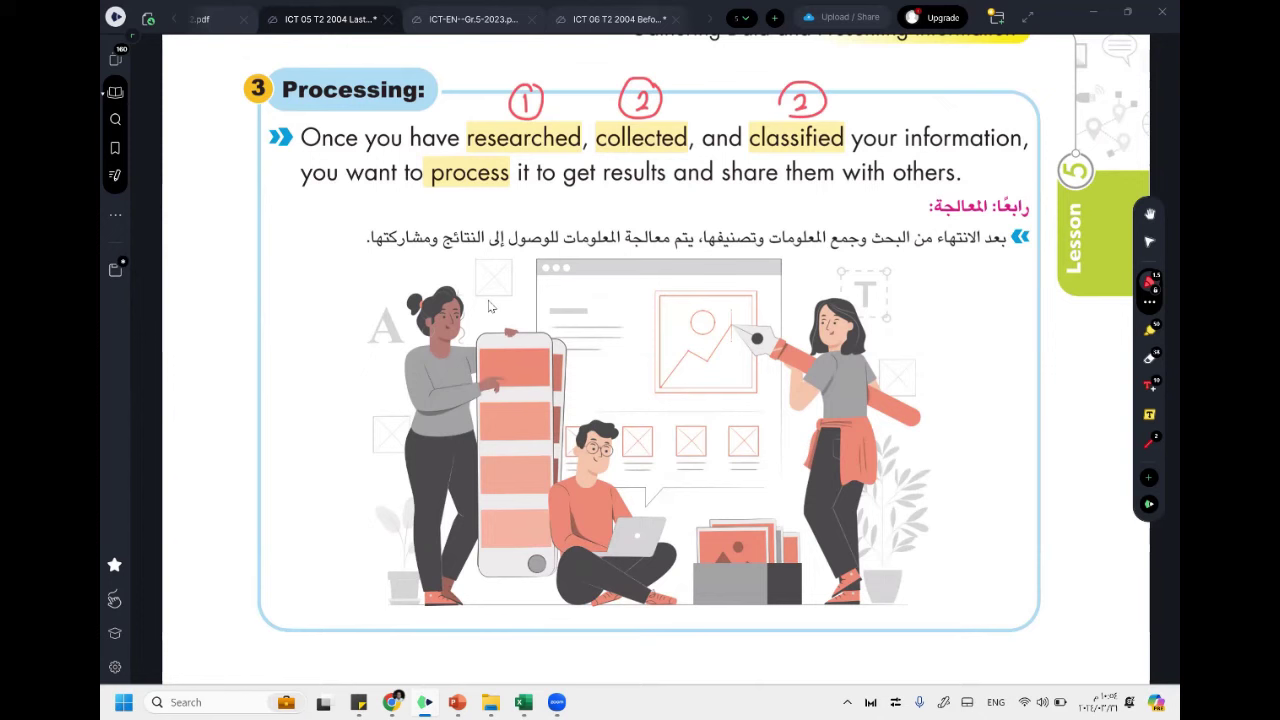
# Underline process, get results and share them with others in red
pyautogui.moveTo(446, 194); pyautogui.dragTo(500, 194)
pyautogui.moveTo(568, 190); pyautogui.dragTo(664, 190)
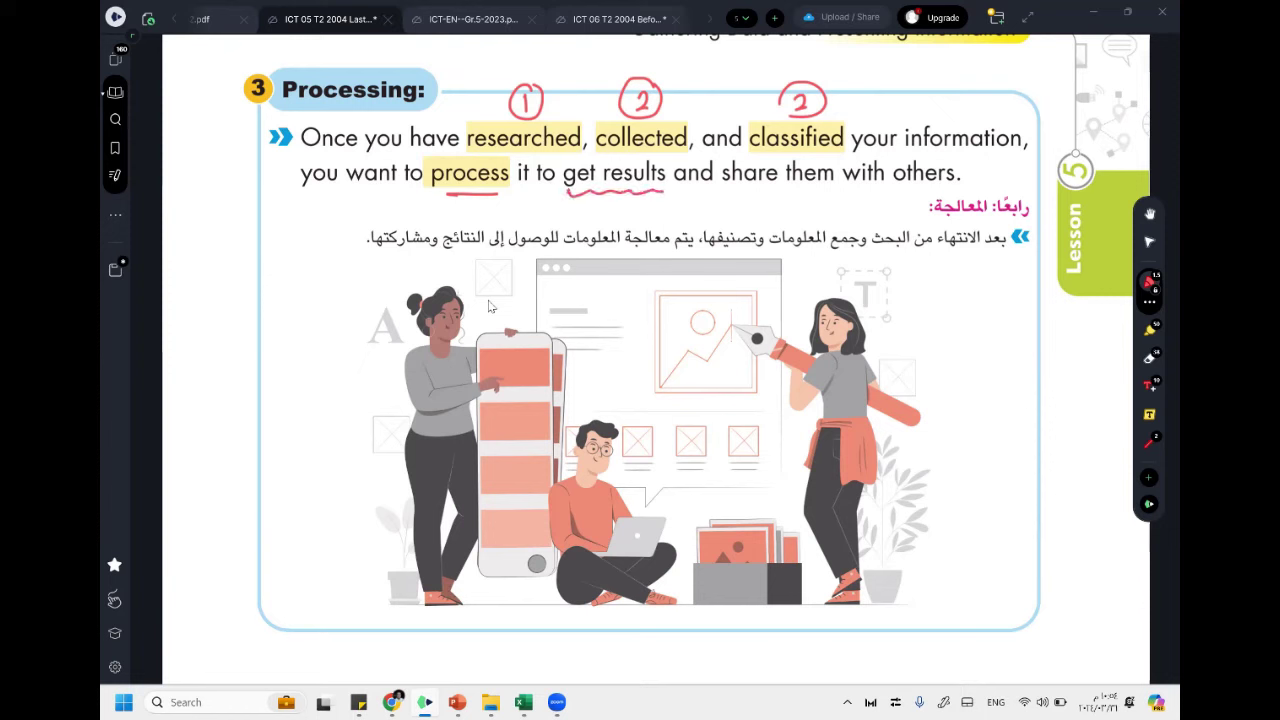
pyautogui.moveTo(630, 197)
pyautogui.mouseDown()
pyautogui.moveTo(660, 207)
pyautogui.moveTo(720, 190)
pyautogui.moveTo(948, 190)
pyautogui.mouseUp()
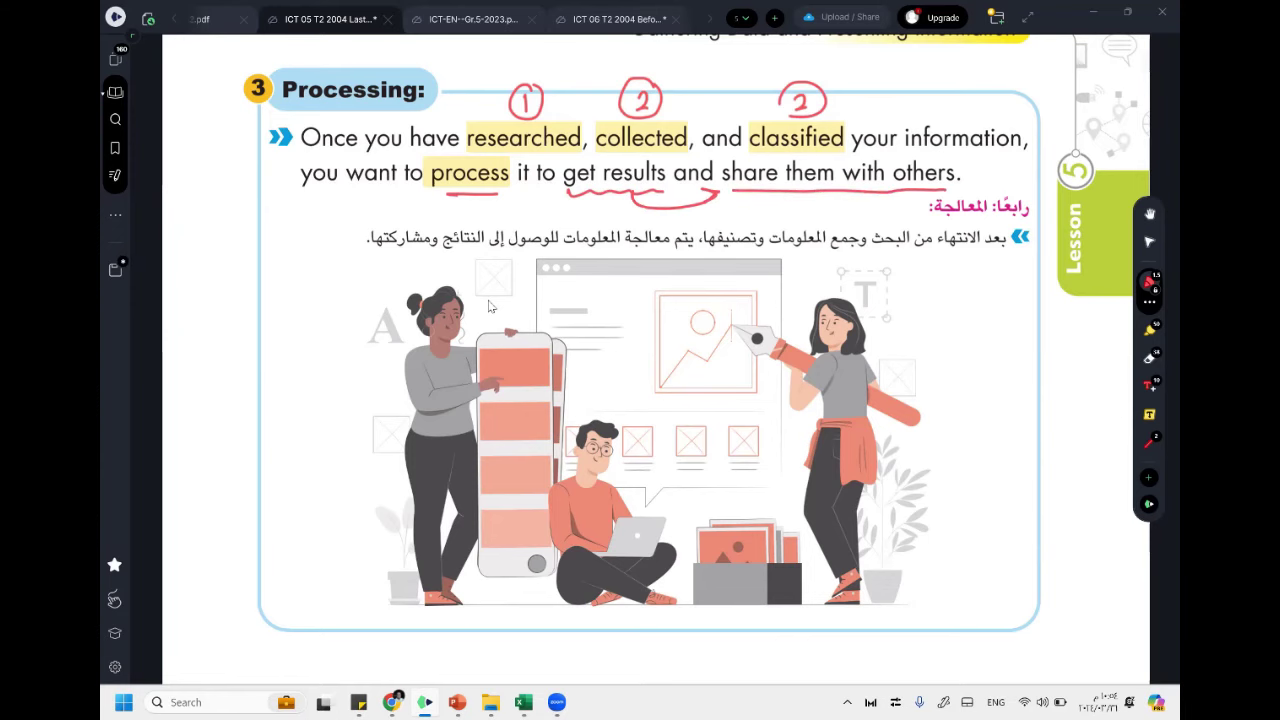
pyautogui.scroll(-5, 490, 307)
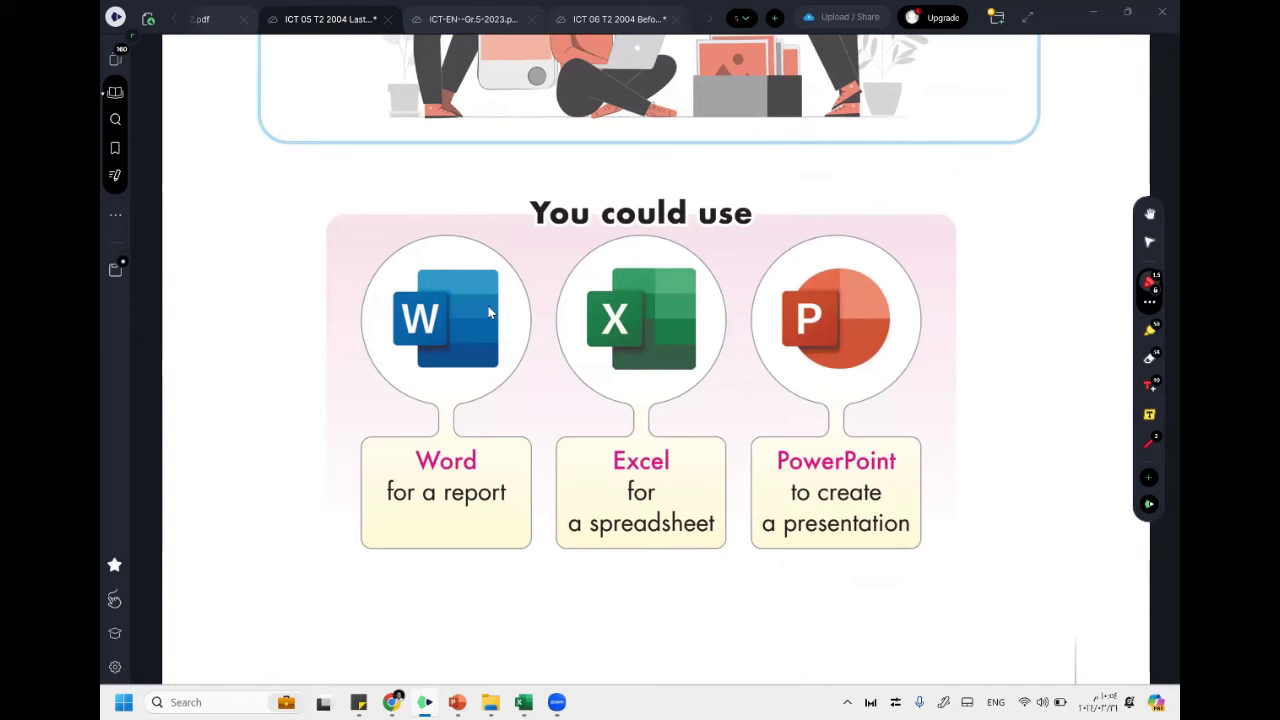
# Tick Word for a report, Excel for a spreadsheet and PowerPoint for a presentation
pyautogui.moveTo(405, 519); pyautogui.dragTo(443, 513)
pyautogui.moveTo(575, 548); pyautogui.dragTo(618, 543)
pyautogui.moveTo(790, 553); pyautogui.dragTo(836, 542)
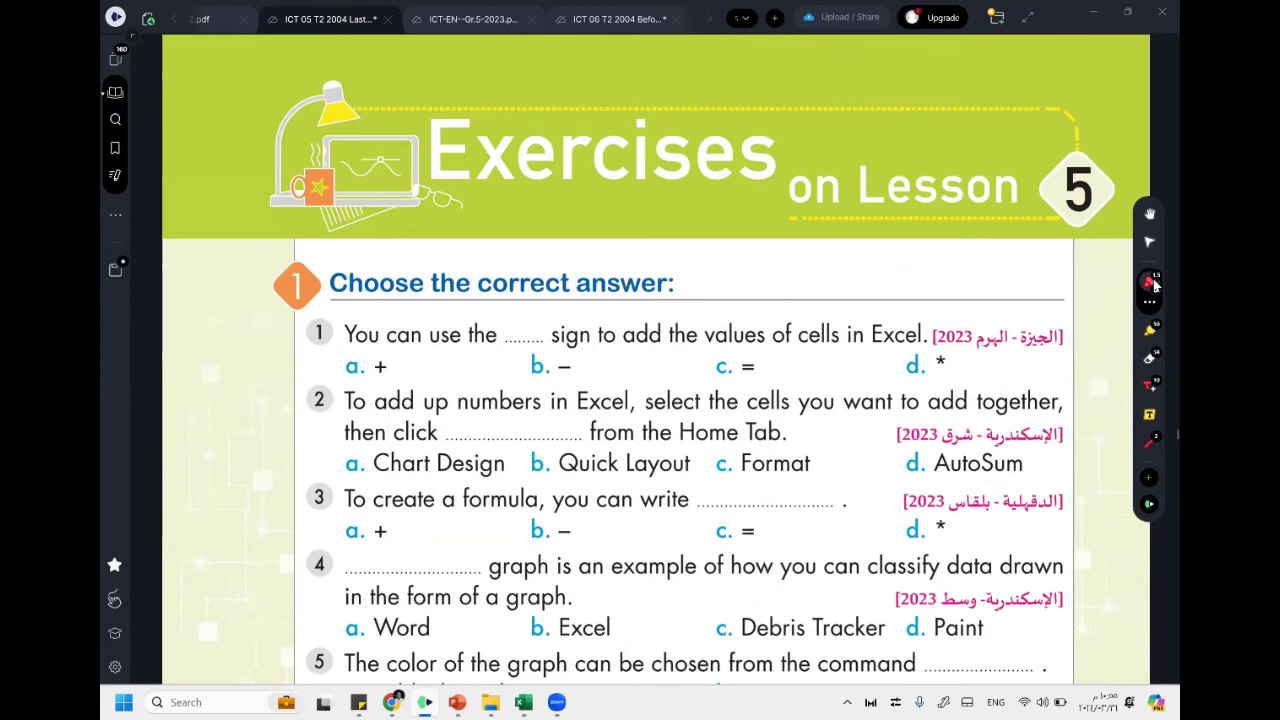
# Answer questions 1 and 2: tick + and AutoSum, underlining add the values and select the cells
pyautogui.moveTo(604, 353)
pyautogui.mouseDown()
pyautogui.moveTo(752, 348)
pyautogui.moveTo(680, 349)
pyautogui.mouseUp()
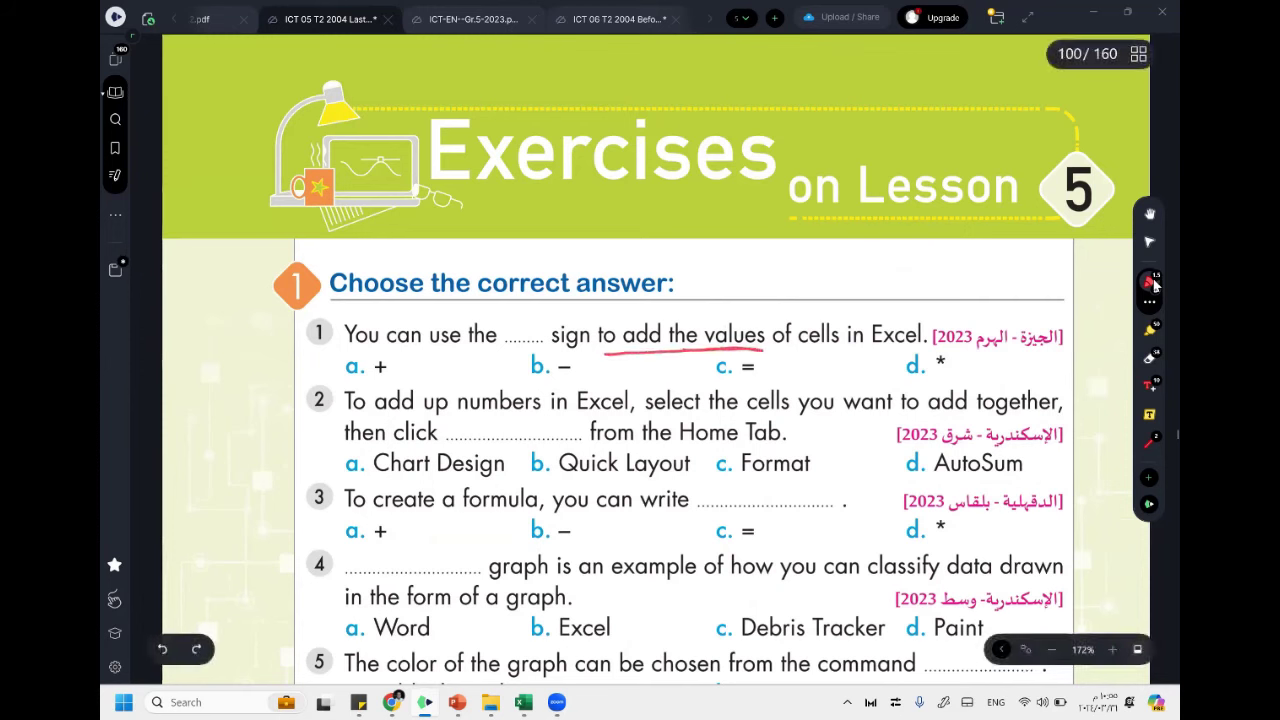
pyautogui.moveTo(330, 371); pyautogui.dragTo(377, 352)
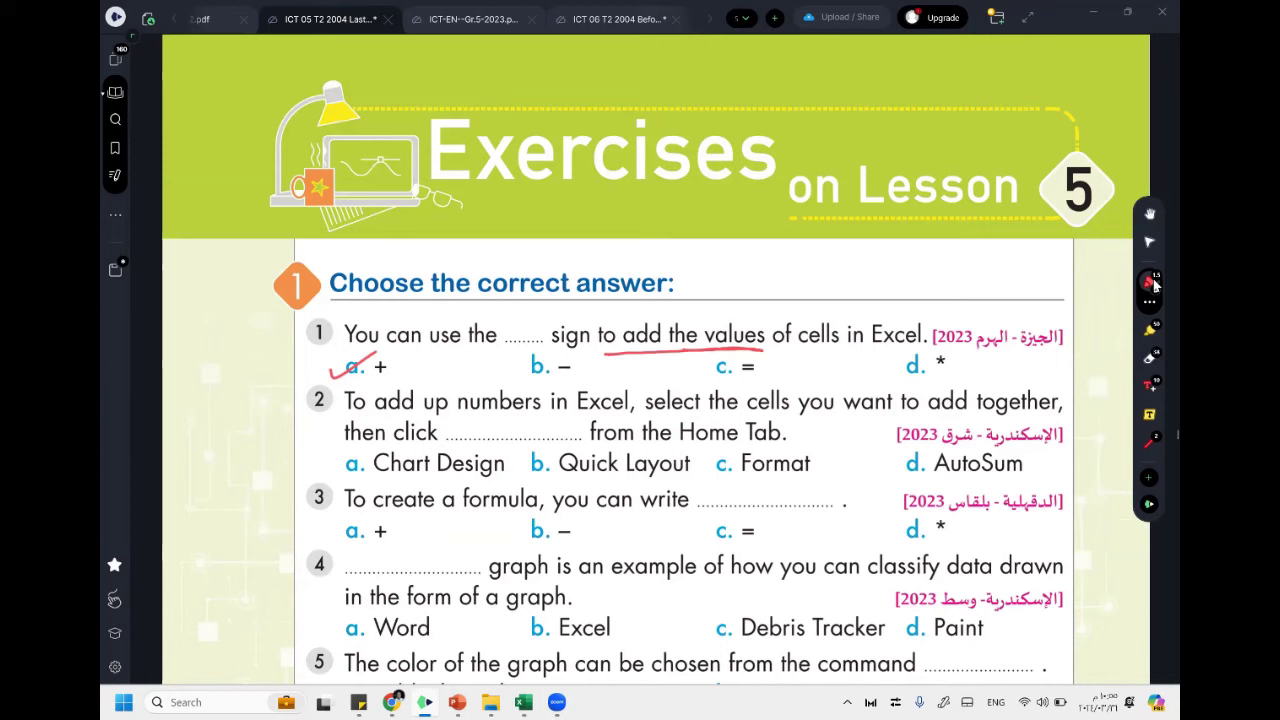
pyautogui.moveTo(896, 465); pyautogui.dragTo(936, 454)
pyautogui.moveTo(645, 415); pyautogui.dragTo(789, 413)
# Answer questions 3 and 4: underline formula and tick = and Excel
pyautogui.moveTo(456, 511); pyautogui.dragTo(504, 512)
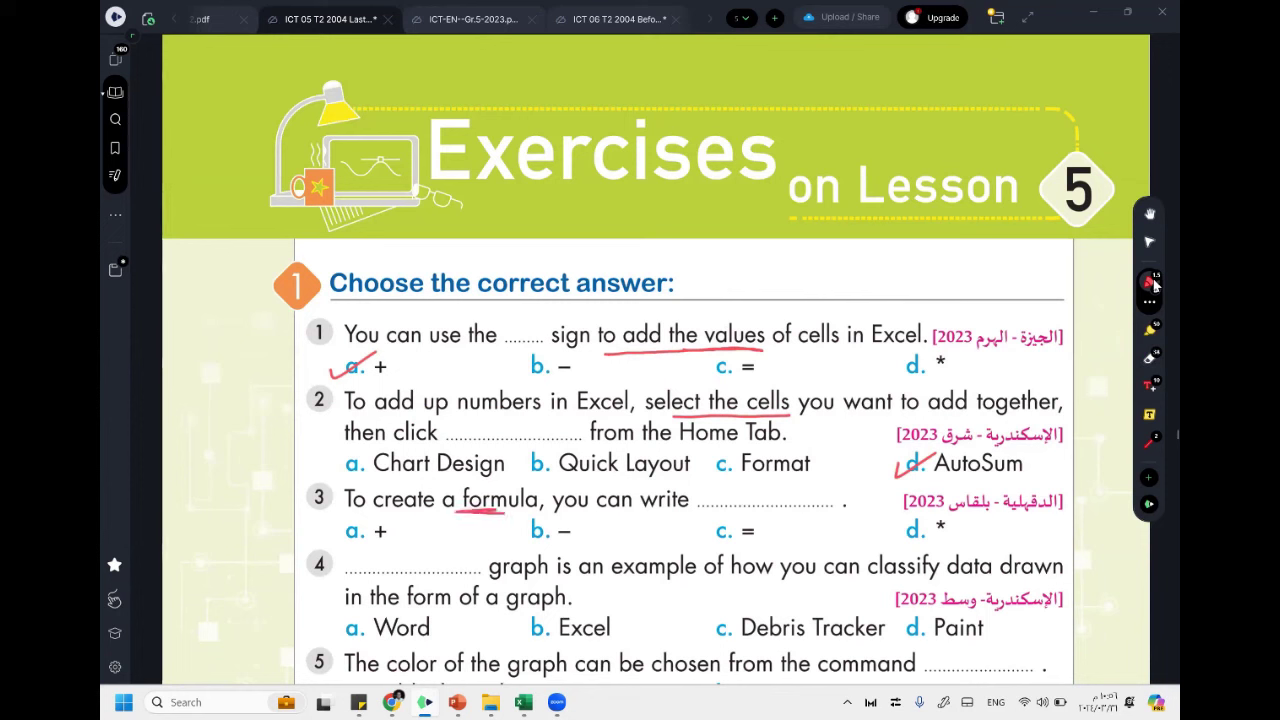
pyautogui.moveTo(703, 538); pyautogui.dragTo(738, 522)
pyautogui.moveTo(522, 633); pyautogui.dragTo(564, 616)
# Underline classify data in question 4, then mark Format for question 5 and Excel for question 6
pyautogui.moveTo(878, 578); pyautogui.dragTo(990, 568)
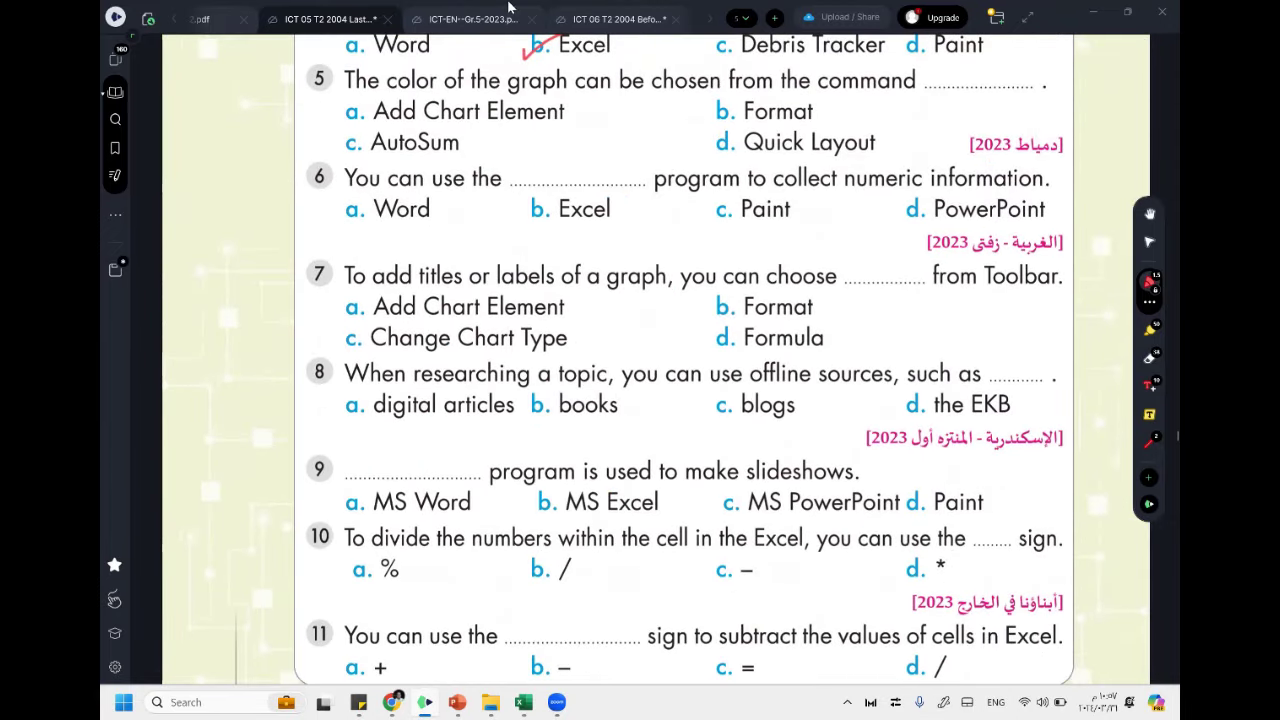
pyautogui.moveTo(701, 110); pyautogui.dragTo(746, 99)
pyautogui.moveTo(432, 90); pyautogui.dragTo(396, 100)
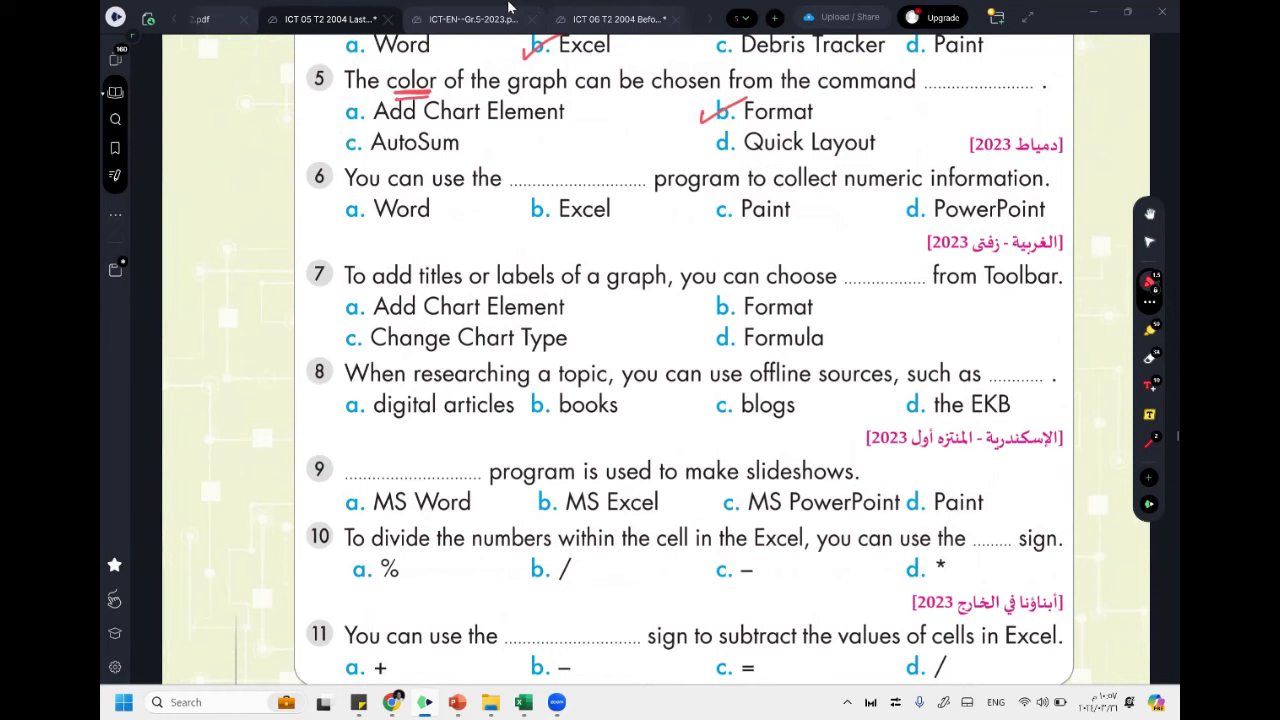
pyautogui.moveTo(774, 190)
pyautogui.mouseDown()
pyautogui.moveTo(1050, 184)
pyautogui.moveTo(998, 158)
pyautogui.moveTo(768, 168)
pyautogui.moveTo(776, 194)
pyautogui.moveTo(810, 194)
pyautogui.mouseUp()
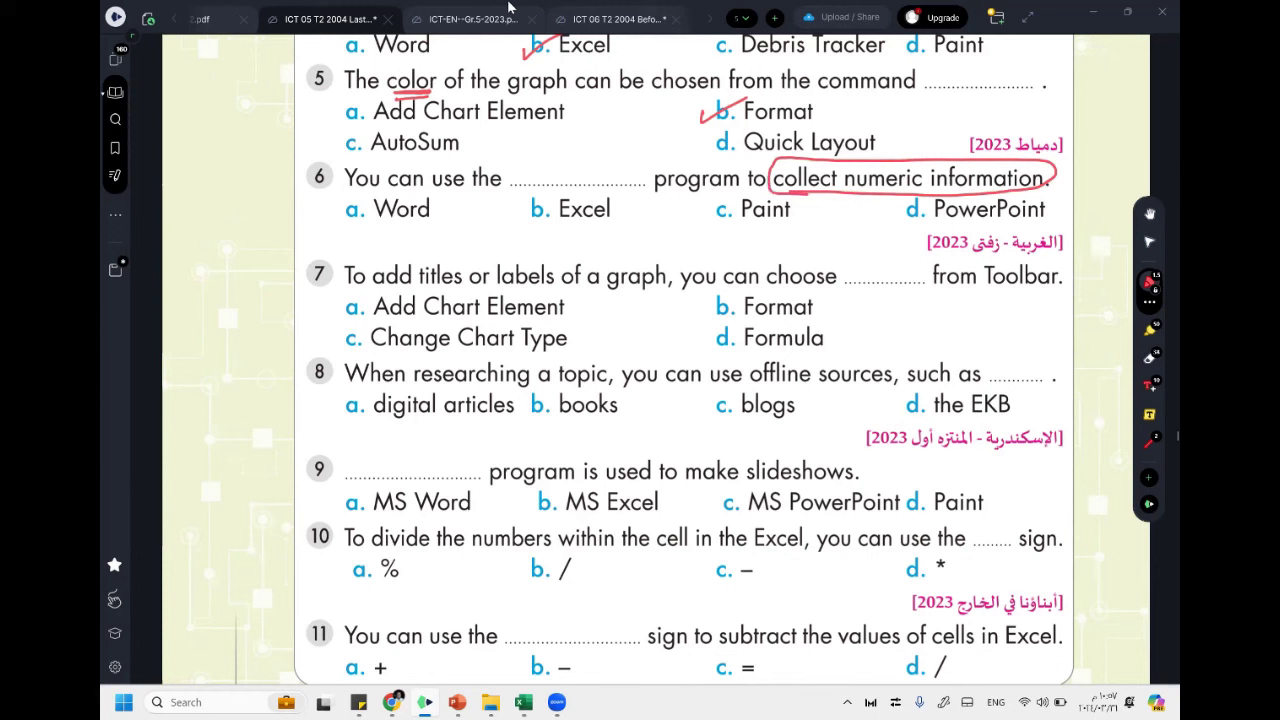
pyautogui.moveTo(517, 222); pyautogui.dragTo(570, 185)
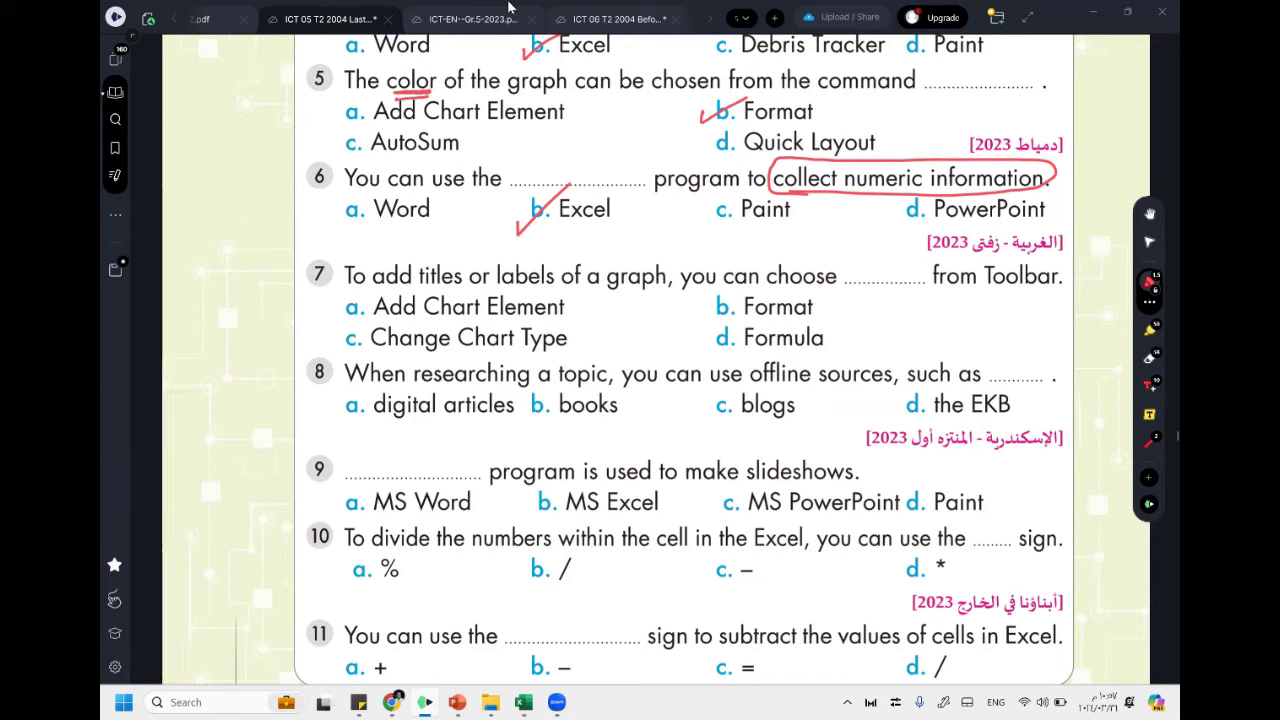
# Answer questions 7 and 8 with Add Chart Element and books, underlining titles, labels and offline sources
pyautogui.moveTo(418, 287); pyautogui.dragTo(462, 287)
pyautogui.moveTo(497, 287); pyautogui.dragTo(553, 287)
pyautogui.moveTo(323, 318); pyautogui.dragTo(367, 306)
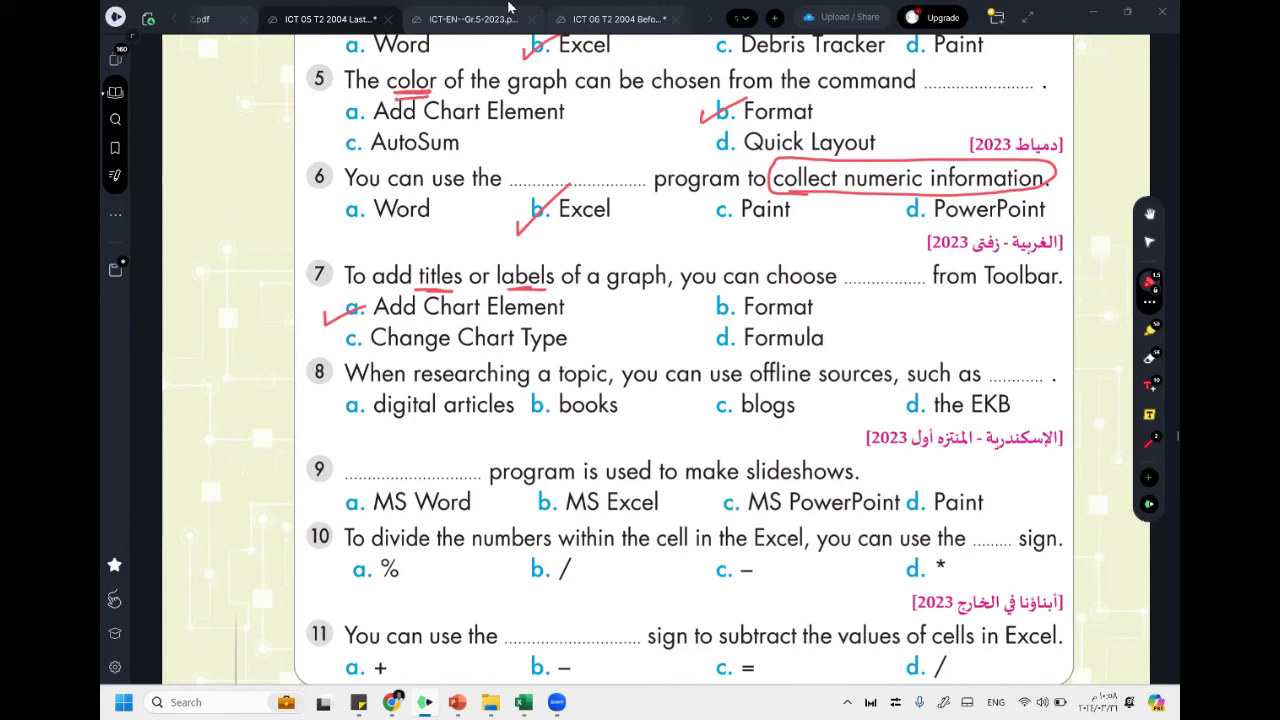
pyautogui.moveTo(868, 387); pyautogui.dragTo(752, 388)
pyautogui.moveTo(533, 418); pyautogui.dragTo(558, 402)
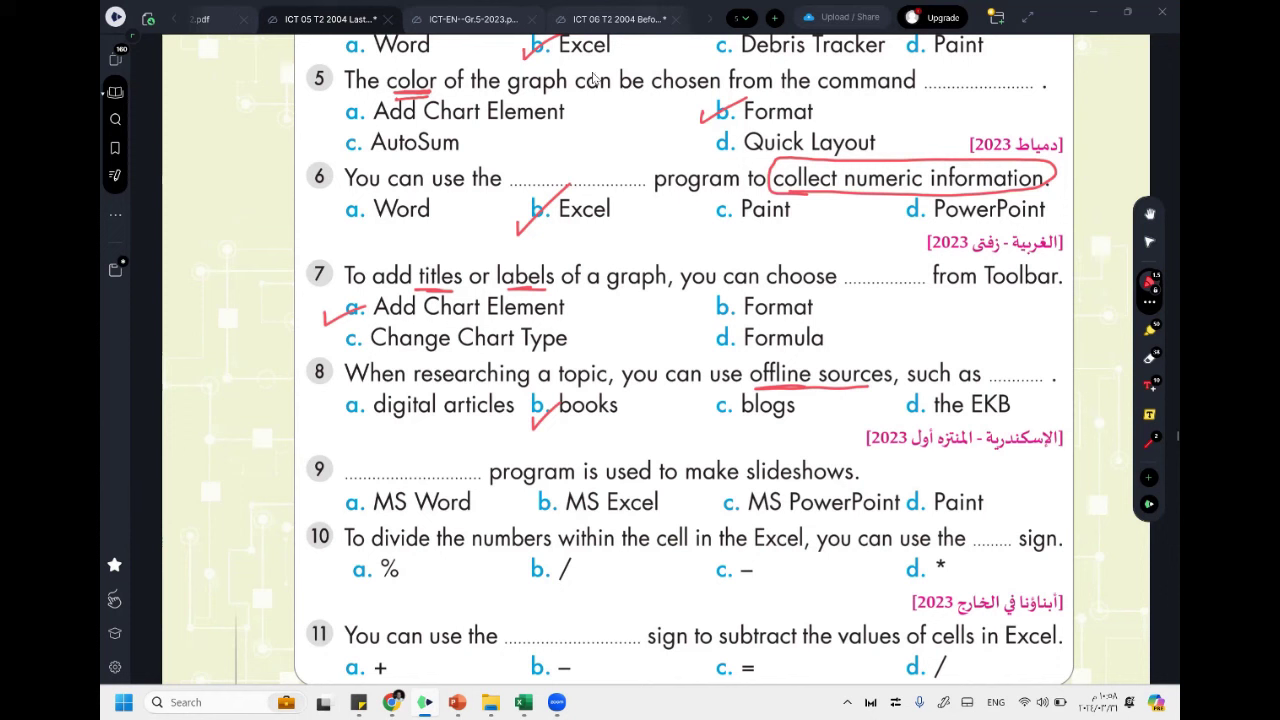
# Underline slideshows and tick MS PowerPoint, / and – for questions 9–11
pyautogui.moveTo(832, 488); pyautogui.dragTo(748, 486)
pyautogui.moveTo(713, 505); pyautogui.dragTo(745, 485)
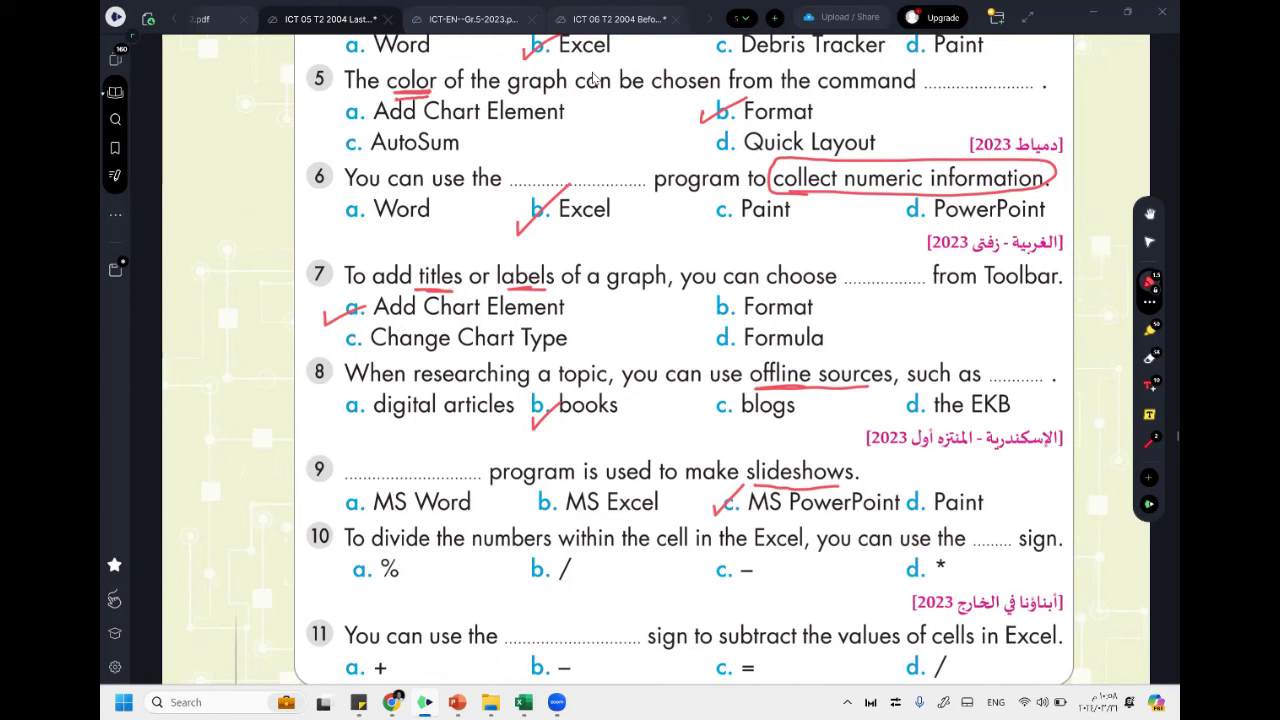
pyautogui.moveTo(520, 581); pyautogui.dragTo(552, 565)
pyautogui.moveTo(517, 664); pyautogui.dragTo(558, 651)
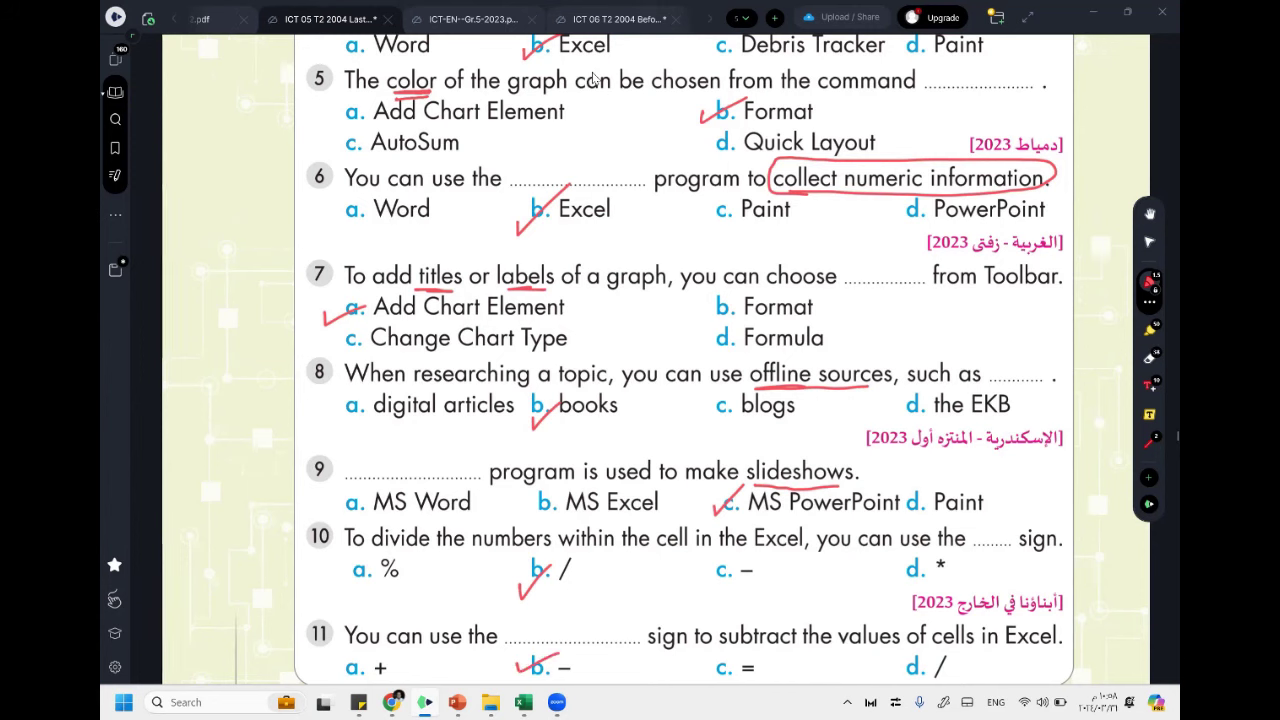